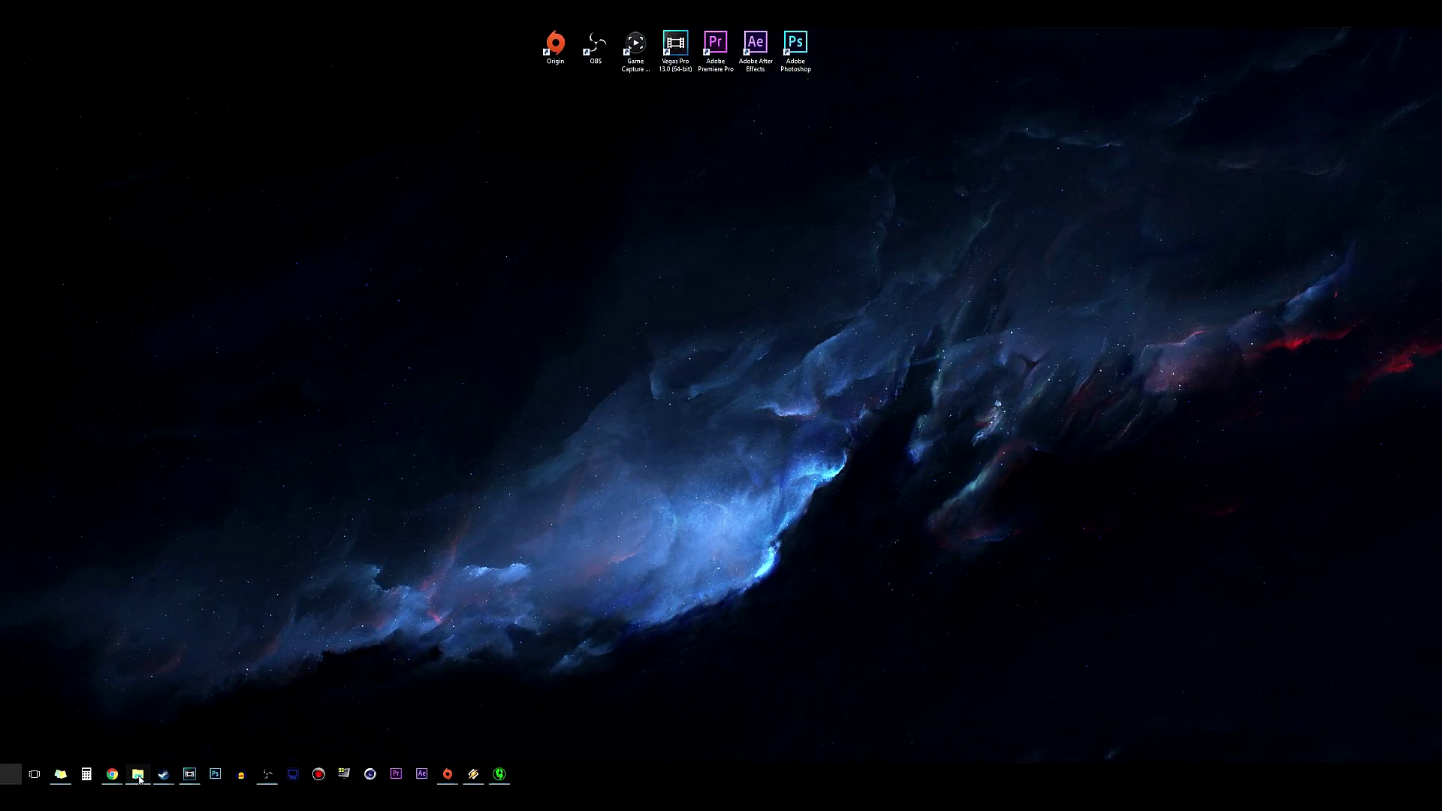
# - Browse from the taskbar's Documents shortcut into My Games\Fallout4 in File Explorer
pyautogui.rightClick(138, 777)
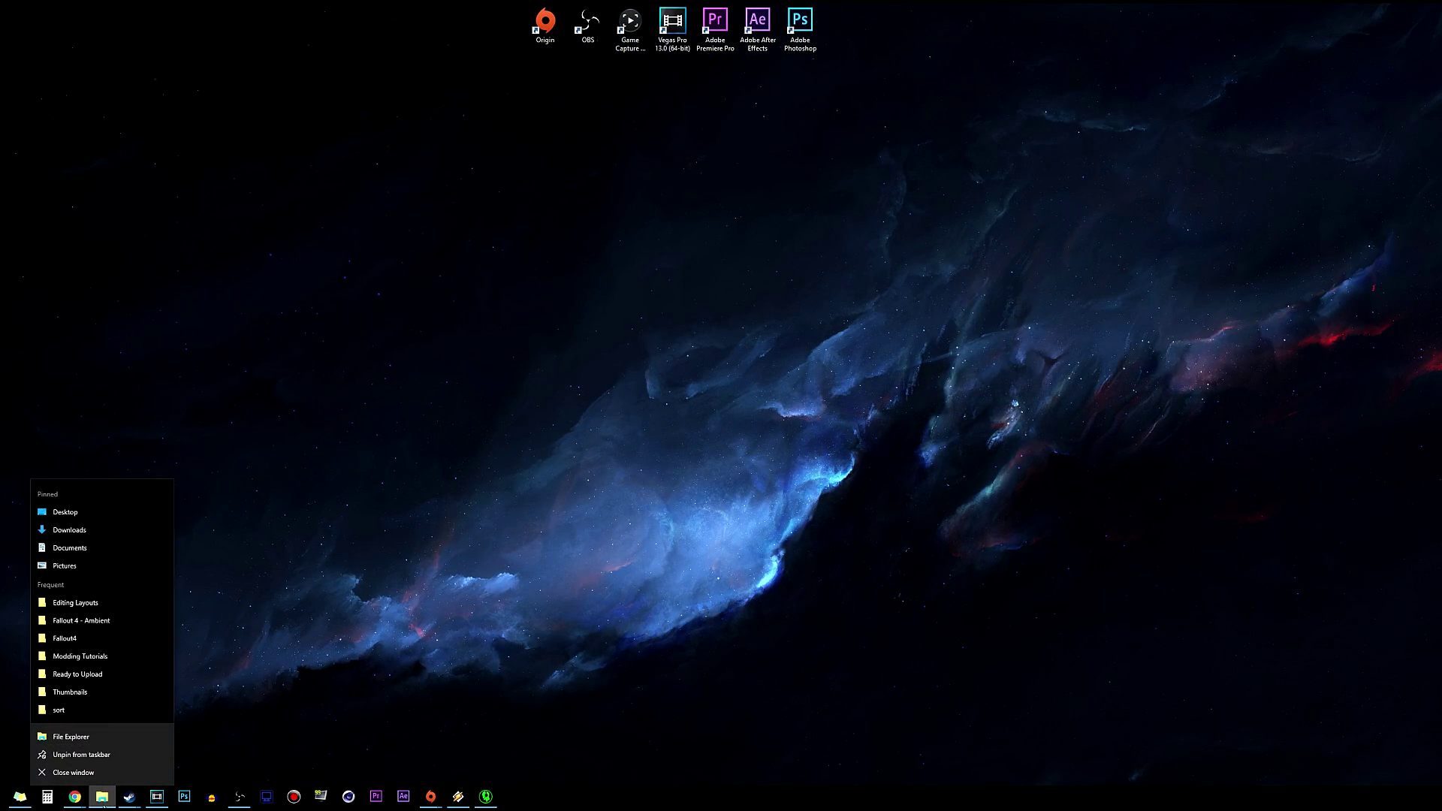
pyautogui.click(103, 804)
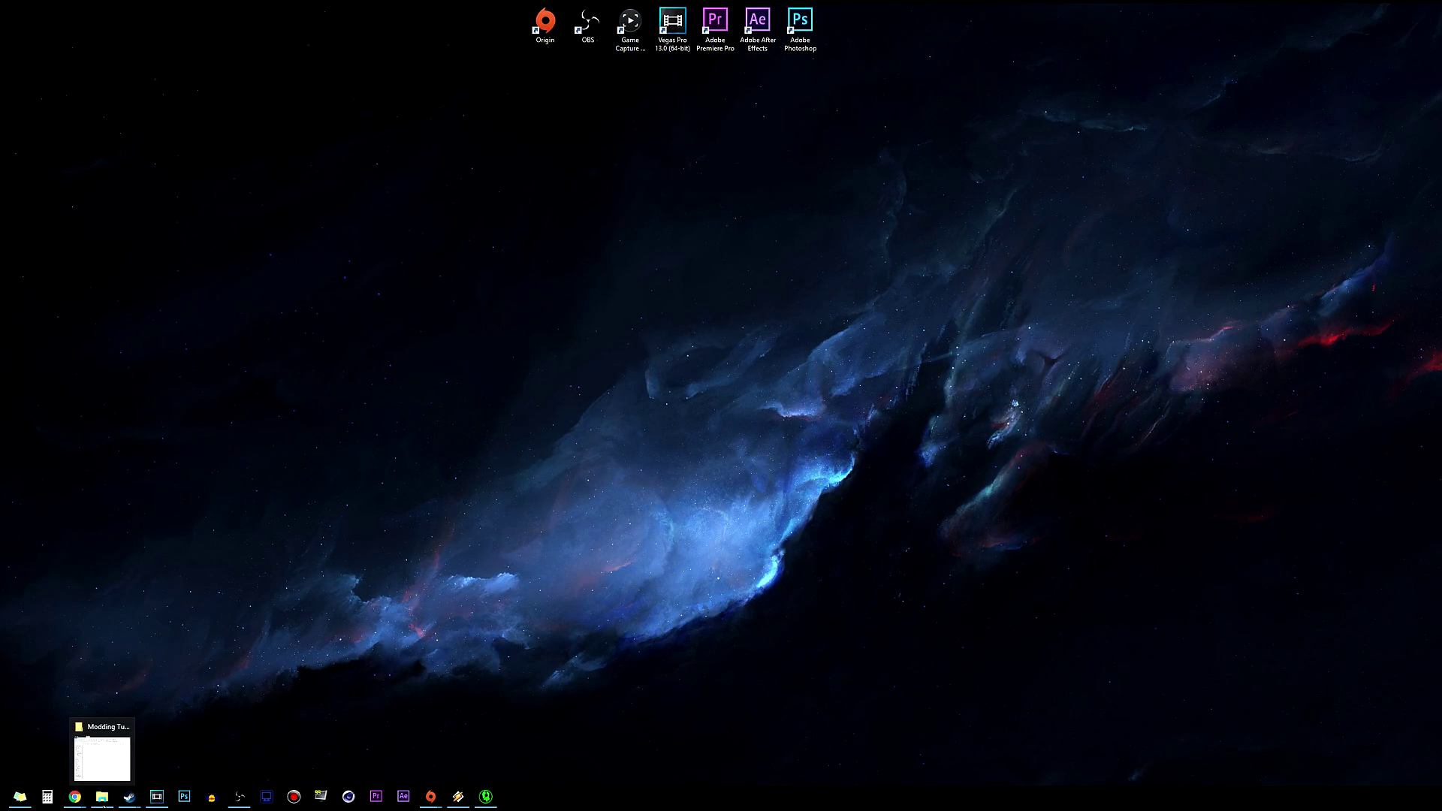
pyautogui.rightClick(103, 803)
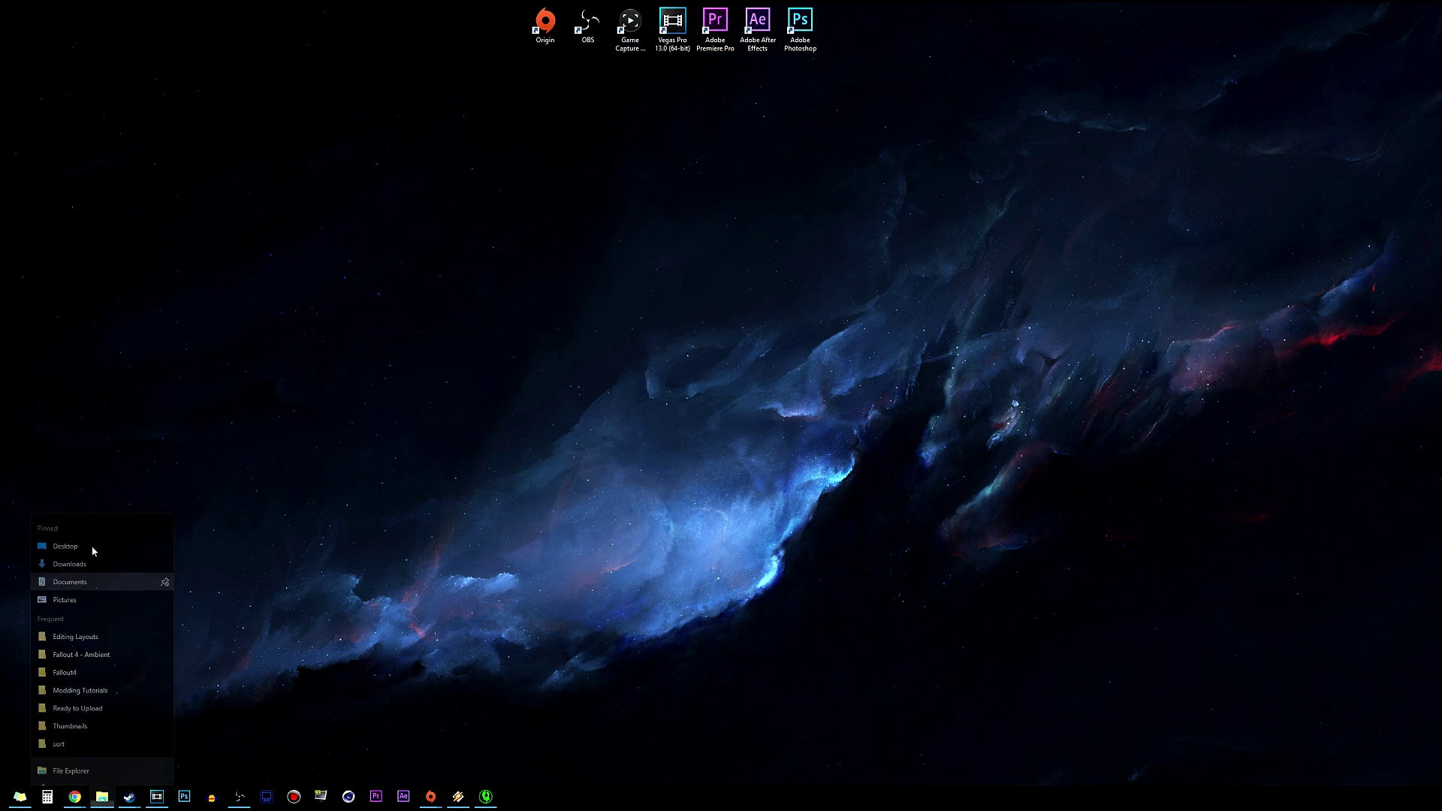
pyautogui.click(89, 549)
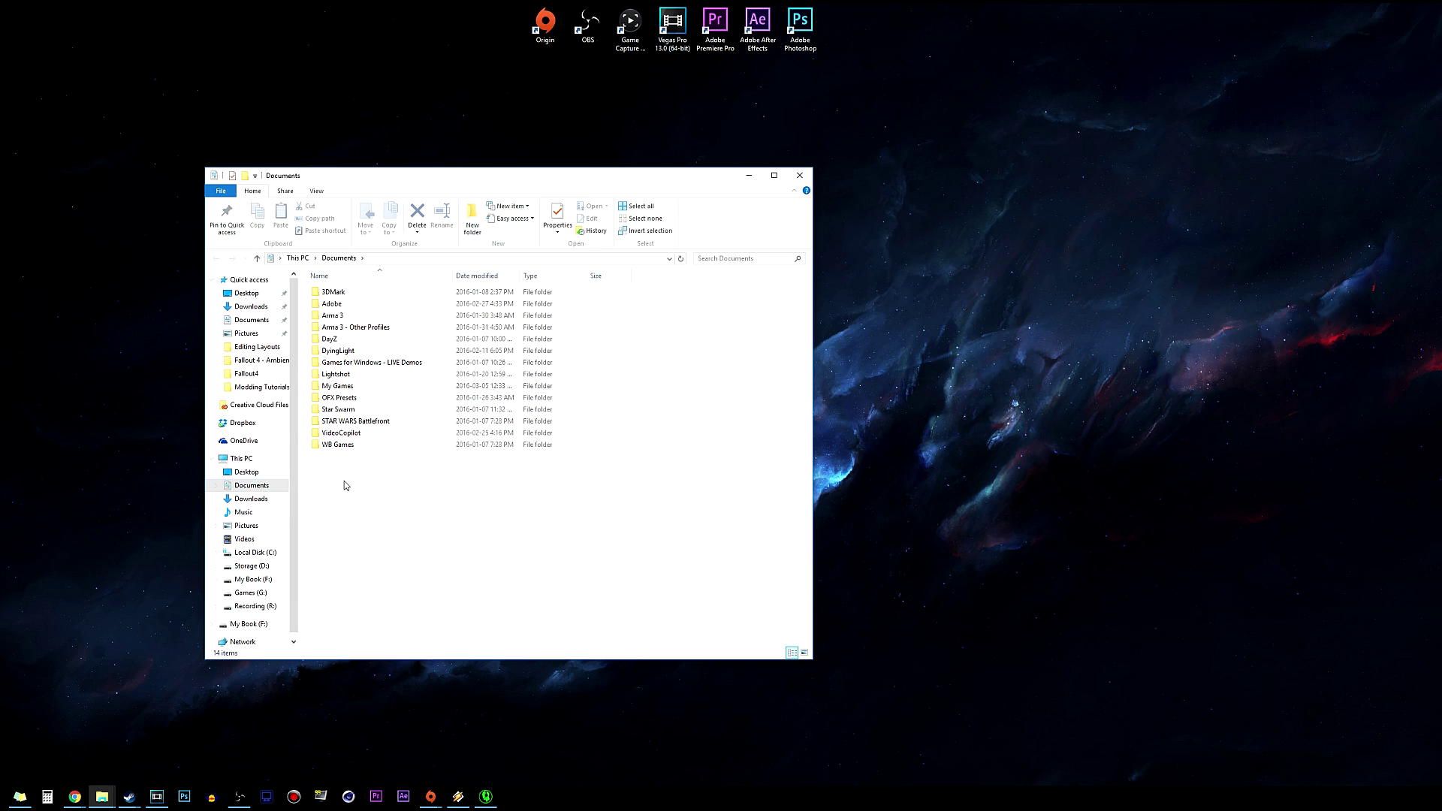
pyautogui.doubleClick(356, 387)
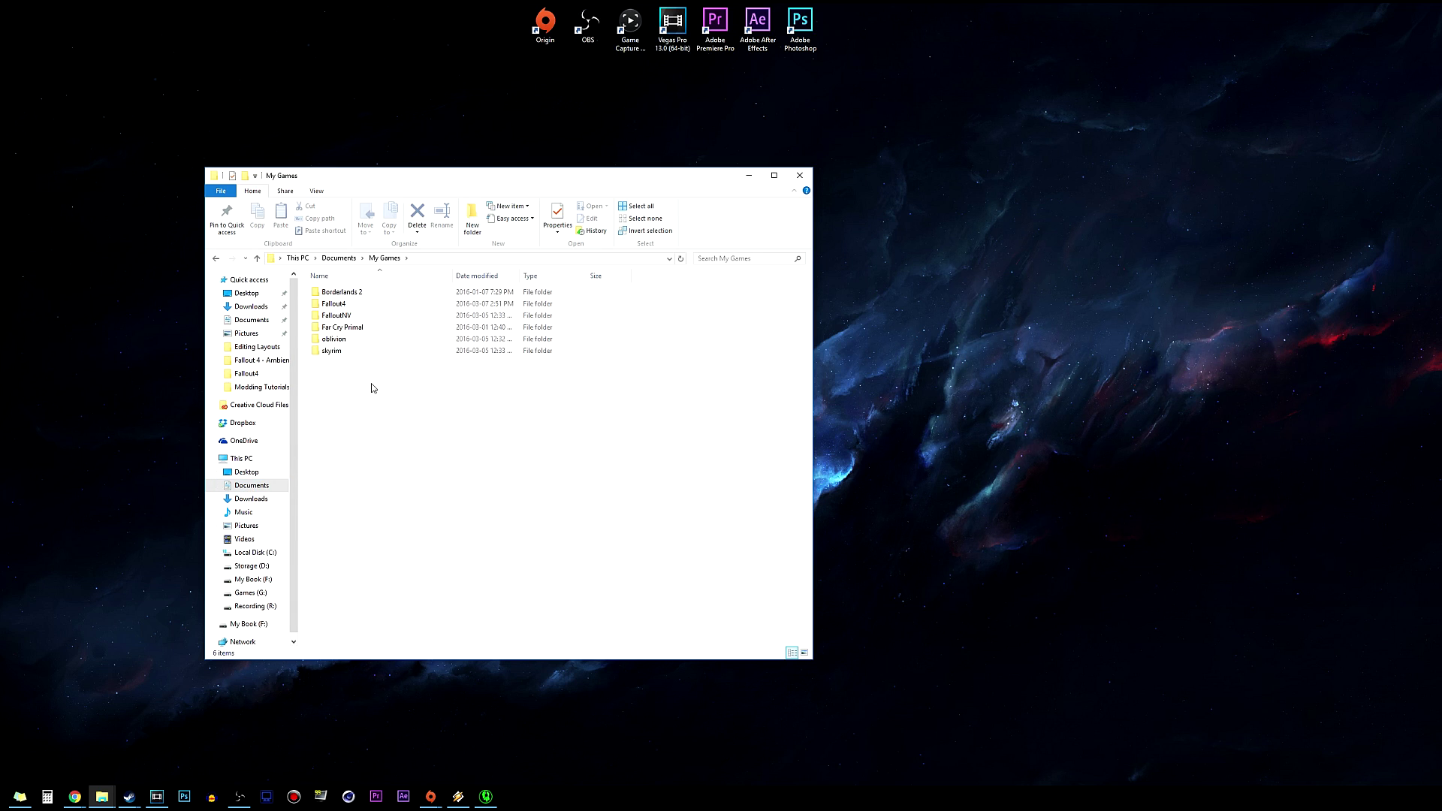
pyautogui.doubleClick(351, 302)
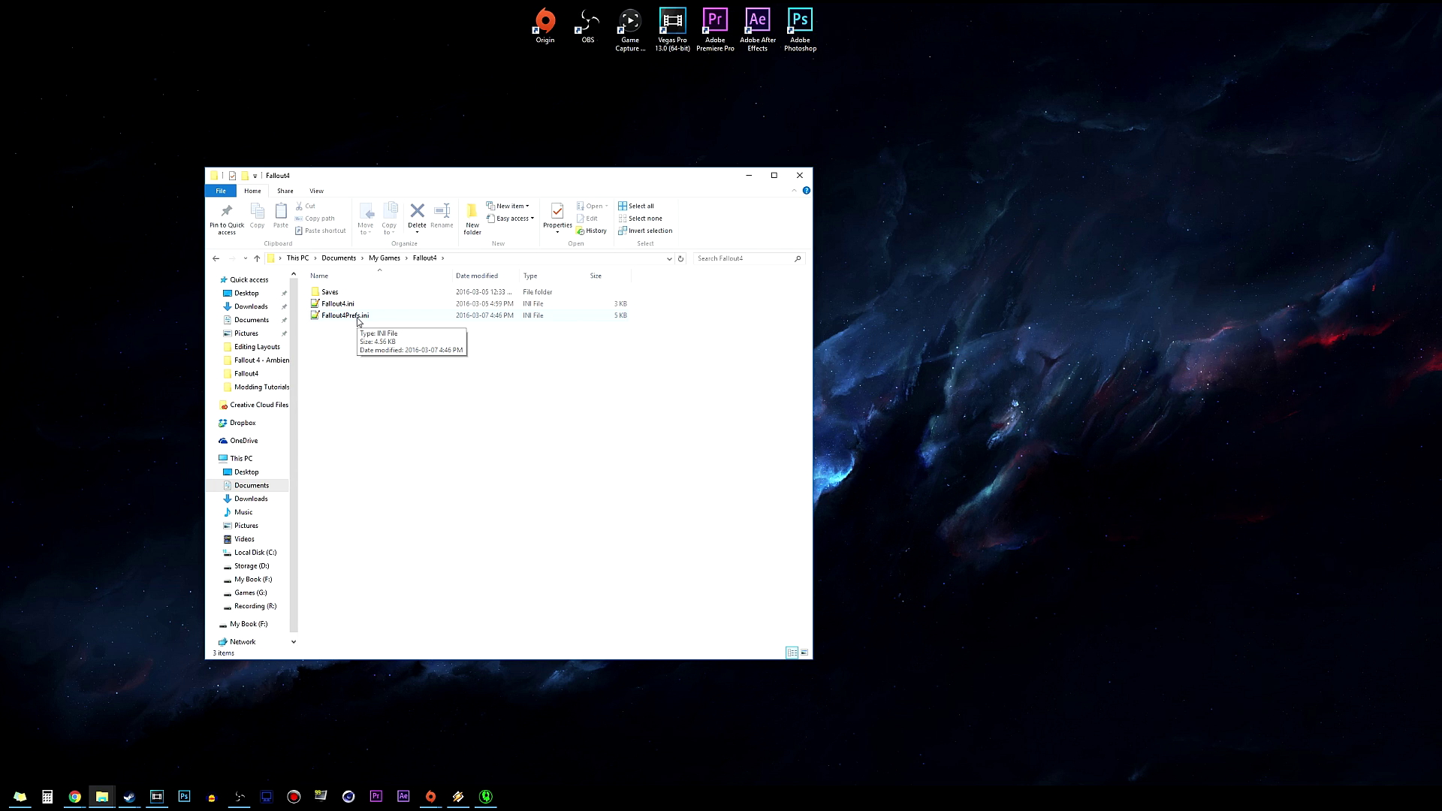
# - Open Fallout4Prefs.ini in Notepad++ and scroll down to the [Launcher] section
pyautogui.doubleClick(359, 320)
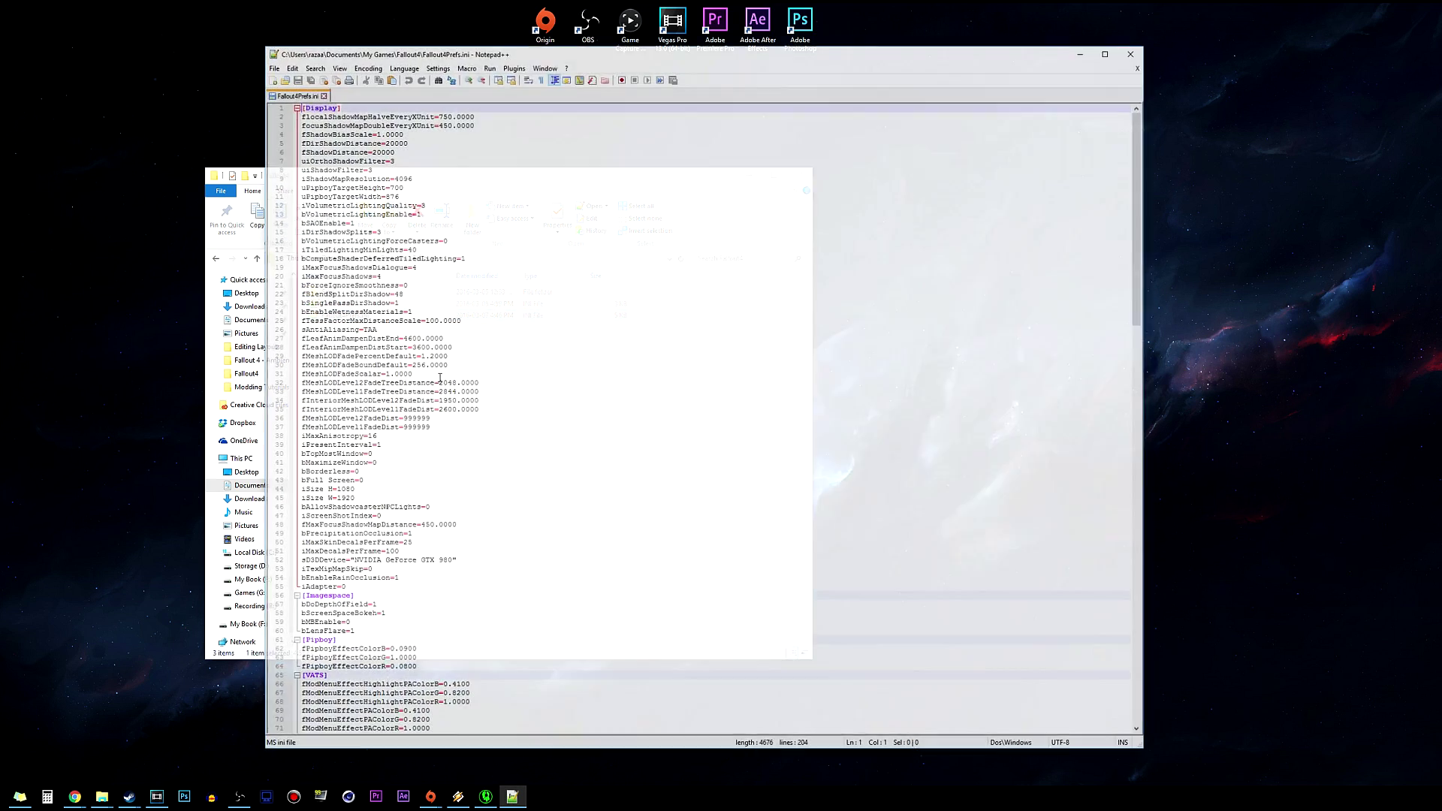
pyautogui.click(487, 304)
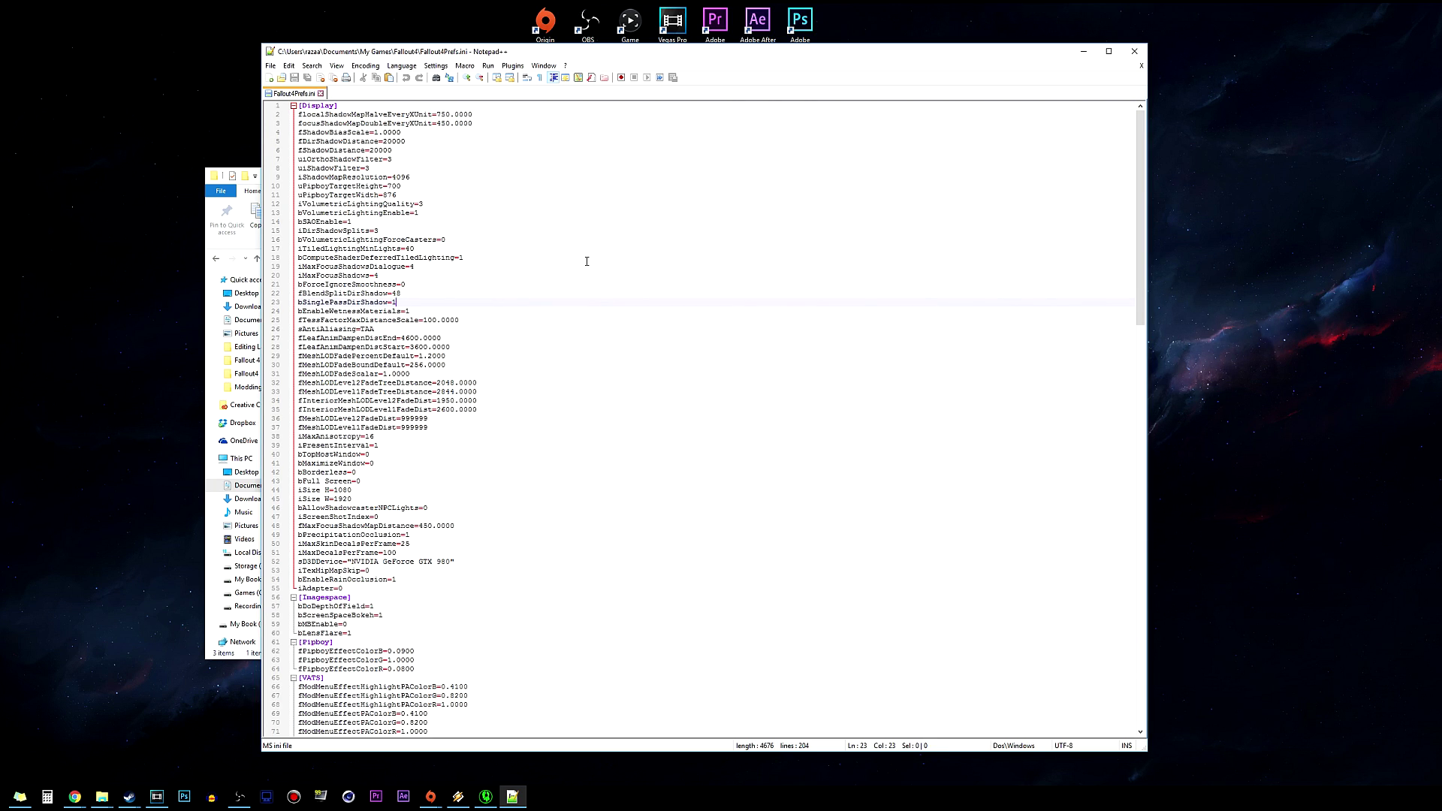
pyautogui.hotkey('ctrl', 'f')
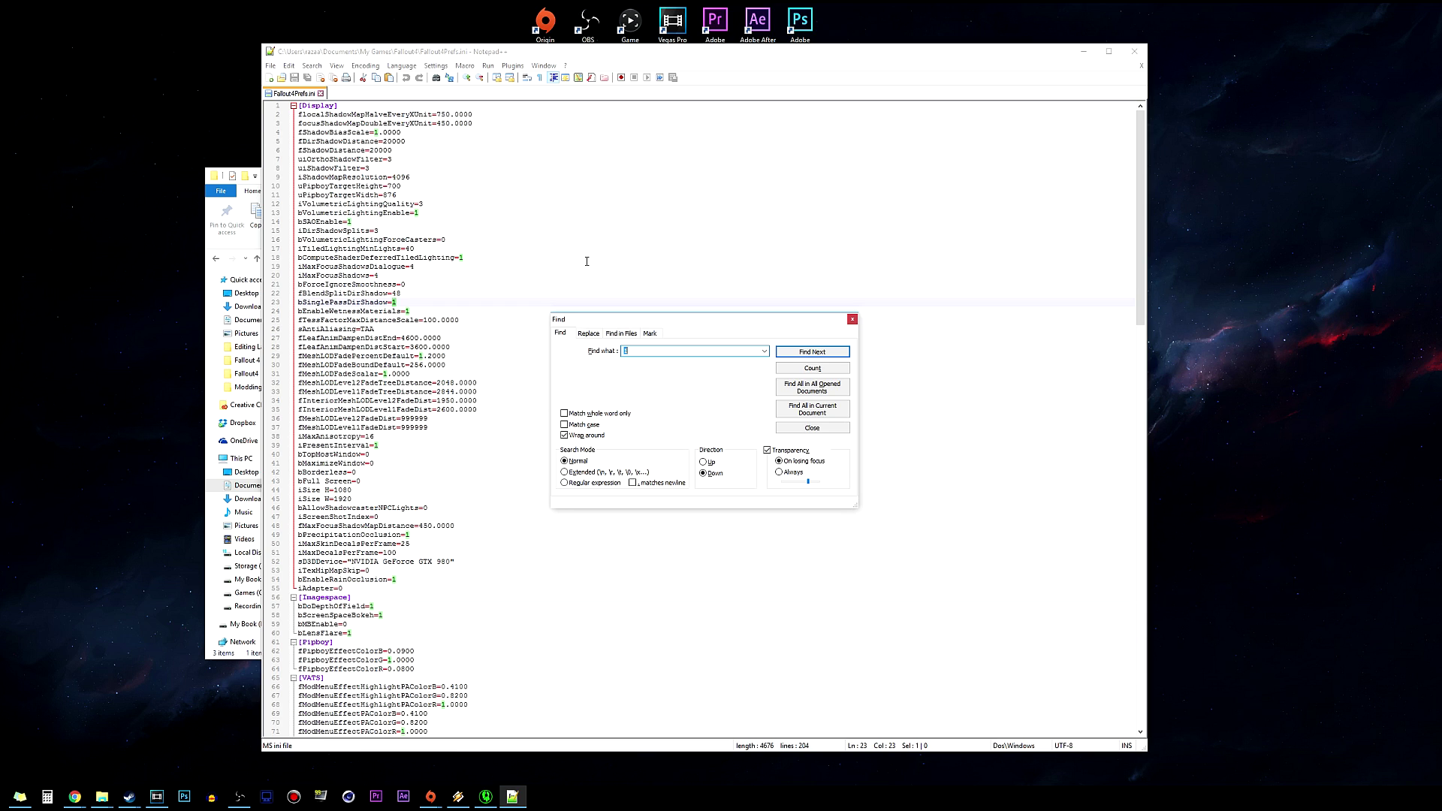
pyautogui.click(853, 319)
pyautogui.moveTo(1140, 277); pyautogui.dragTo(1143, 677)
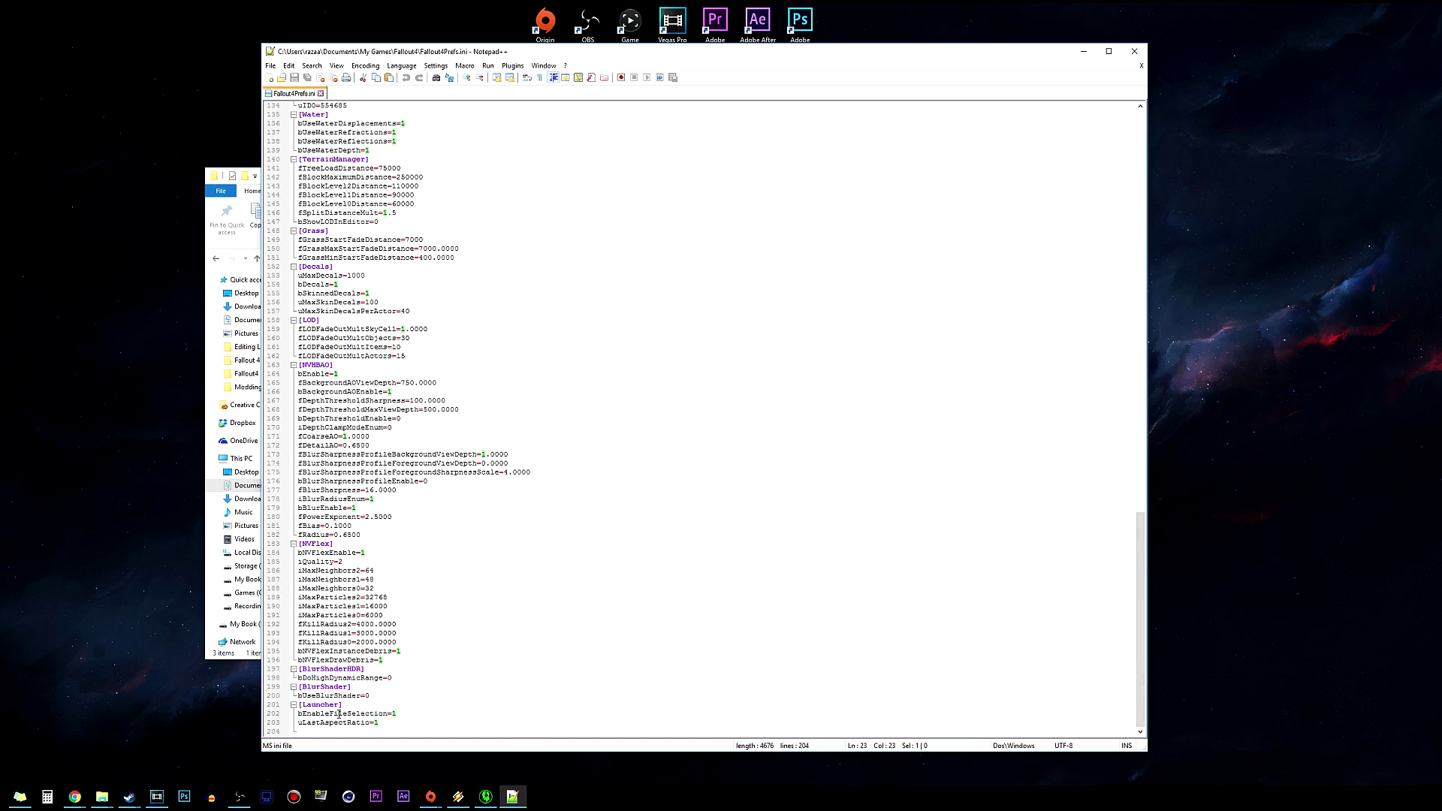
# - Verify bEnableFileSelection=1 sits under [Launcher] and save Fallout4Prefs.ini unchanged
pyautogui.click(367, 703)
pyautogui.moveTo(396, 713); pyautogui.dragTo(278, 714)
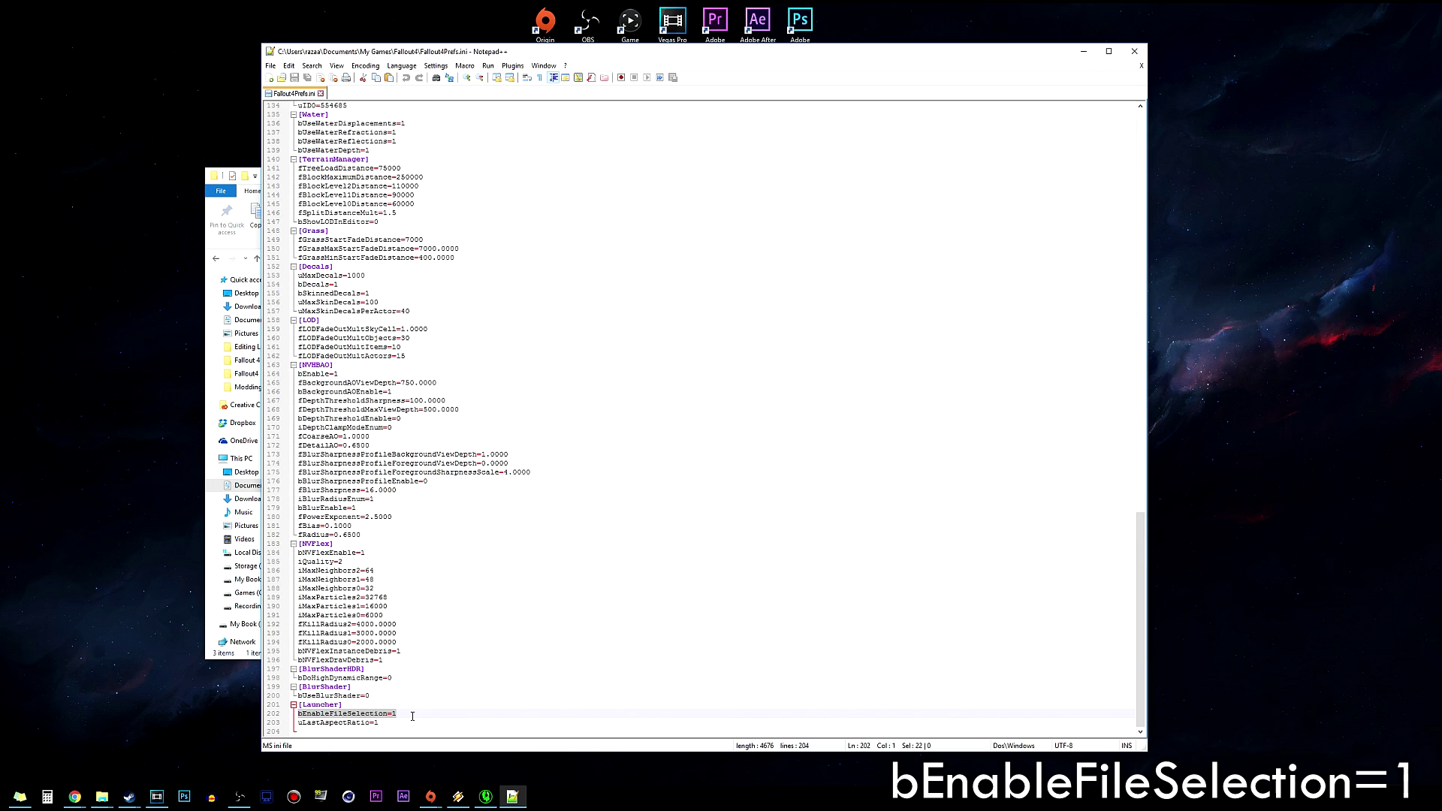
pyautogui.click(362, 713)
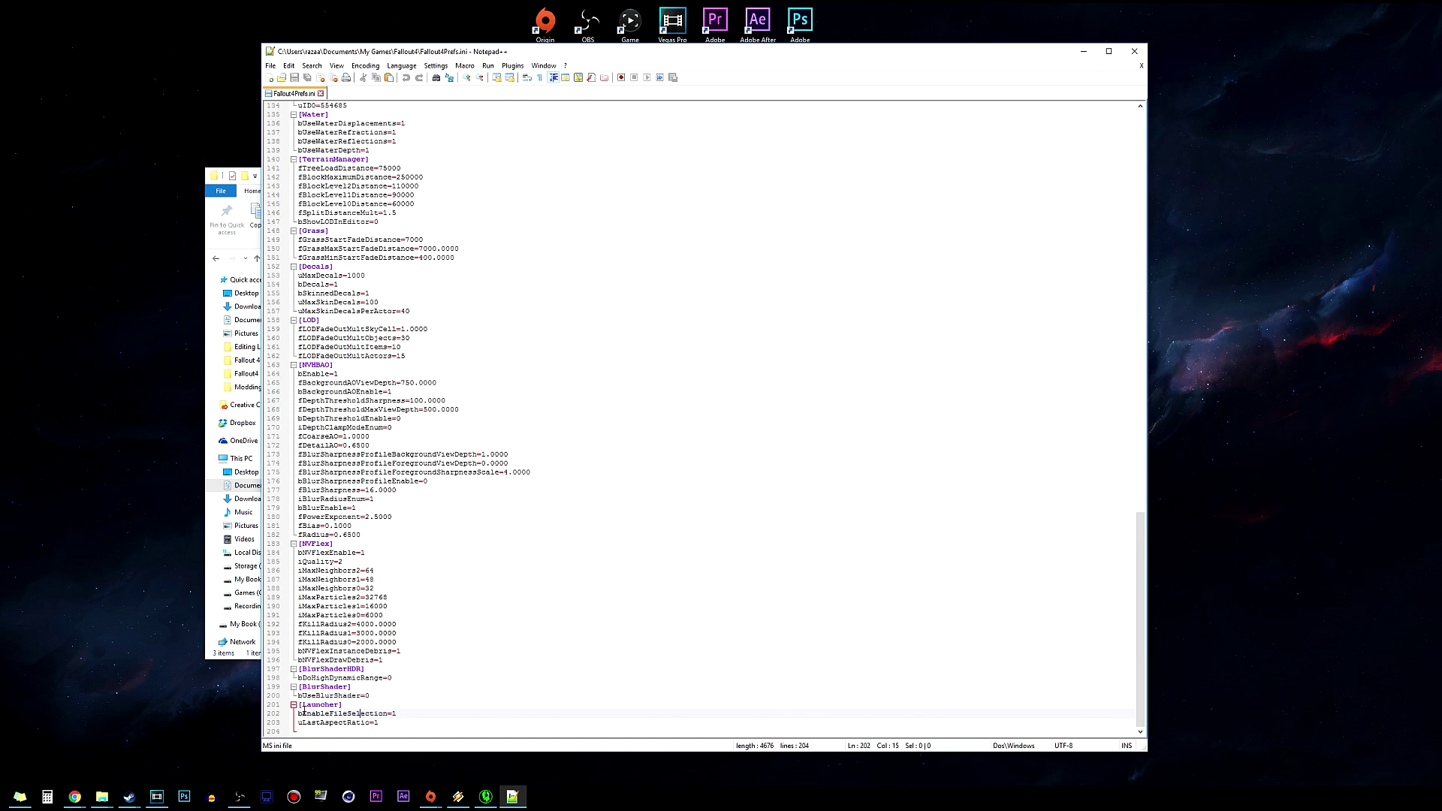
pyautogui.moveTo(298, 713); pyautogui.dragTo(412, 715)
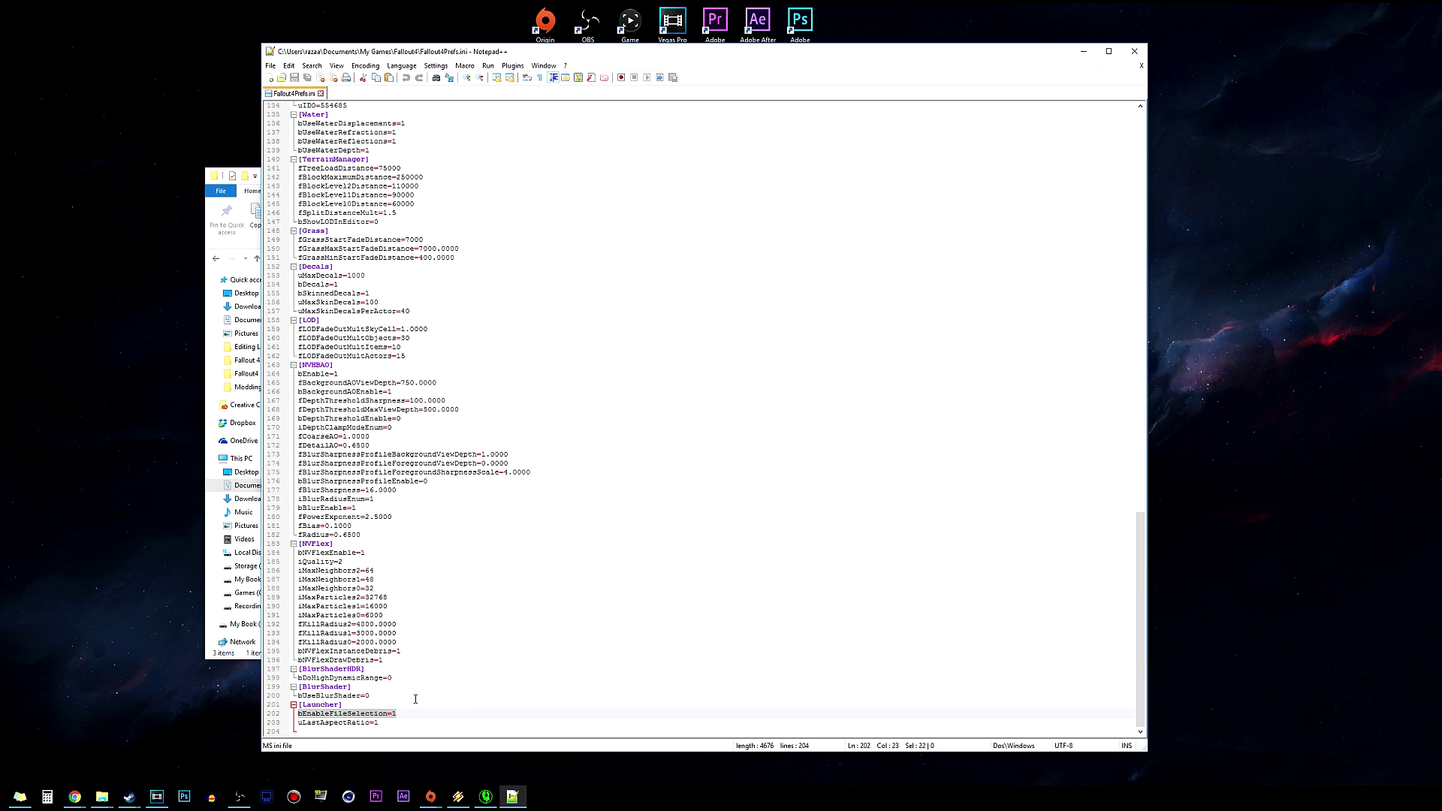
pyautogui.click(392, 707)
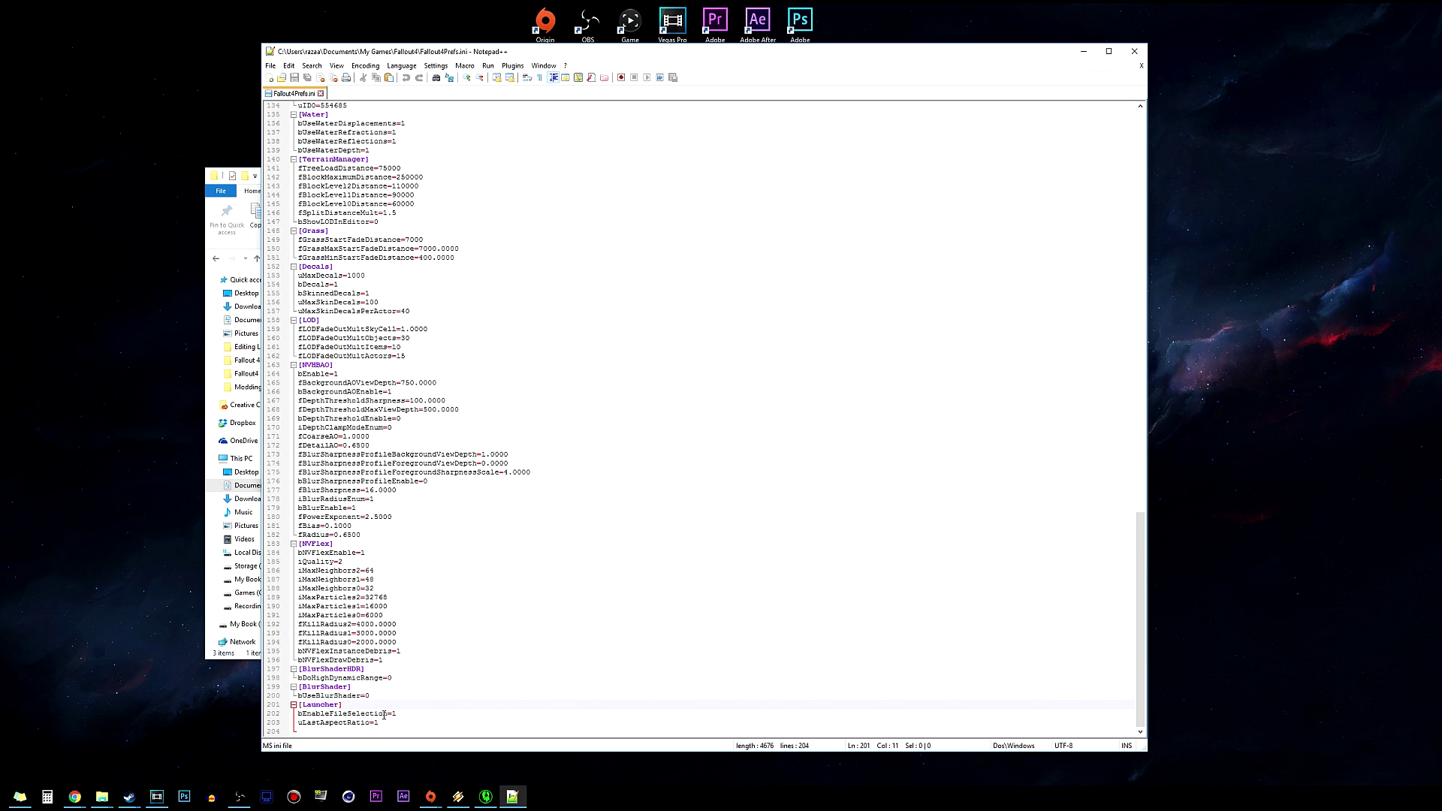
pyautogui.press('Return')
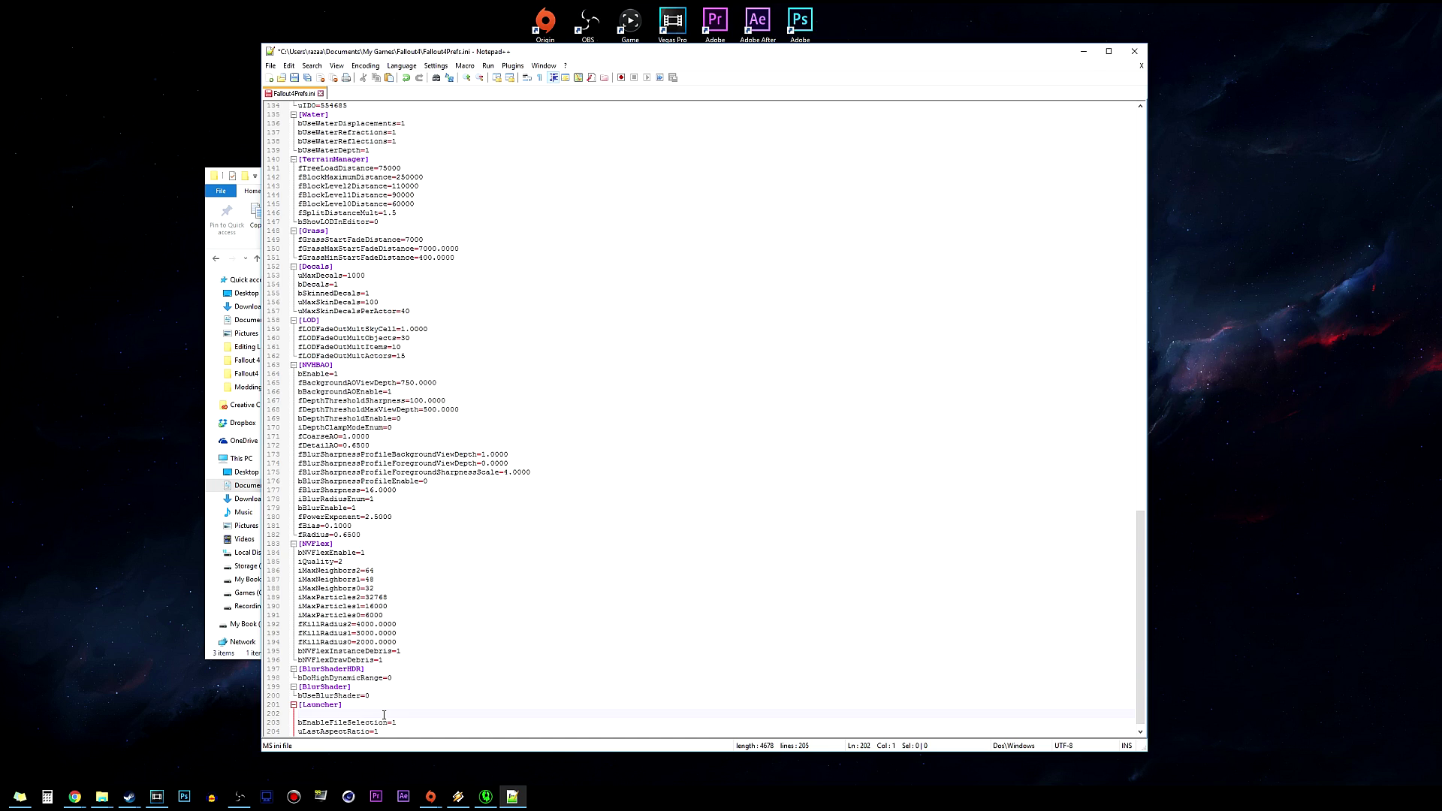
pyautogui.press('BackSpace')
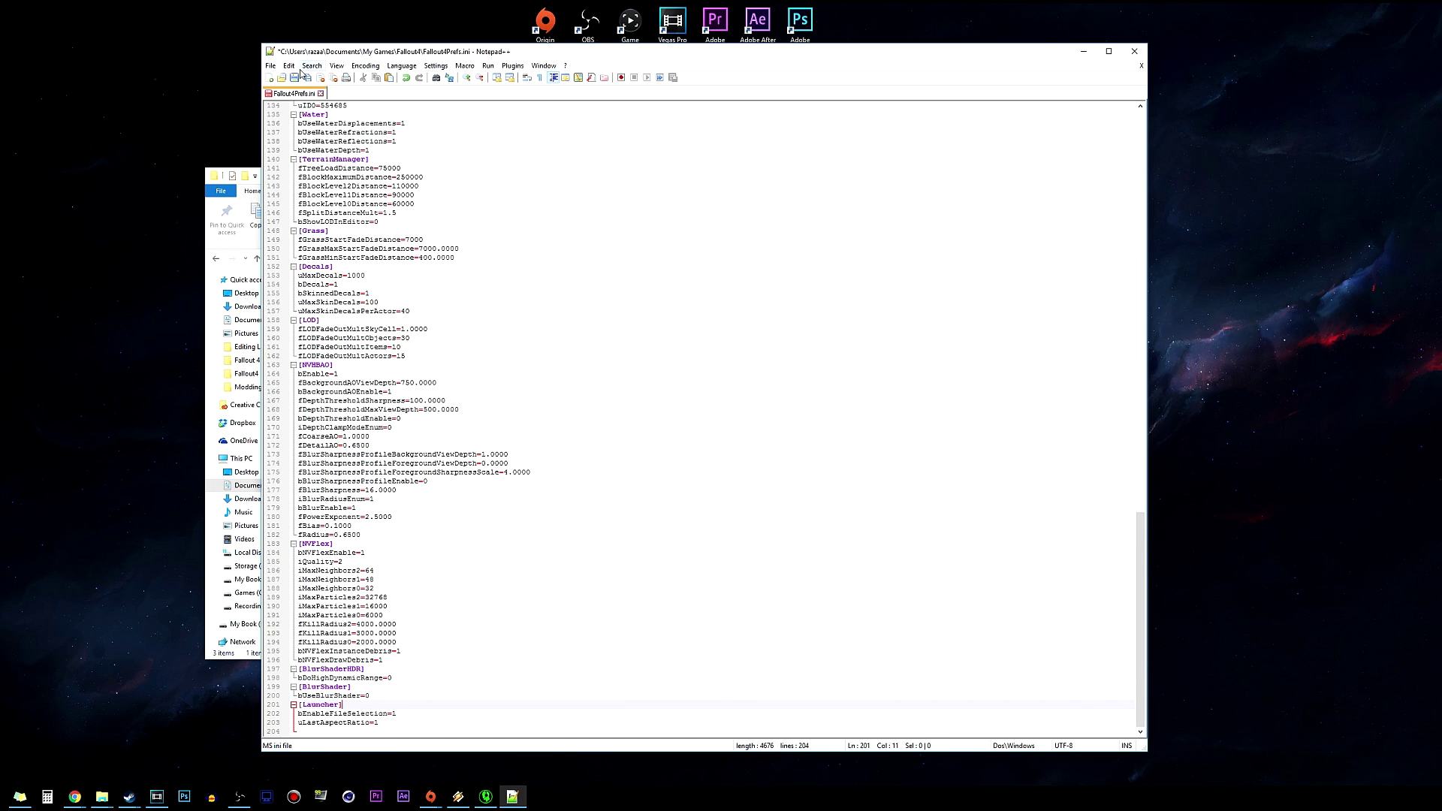
pyautogui.click(295, 78)
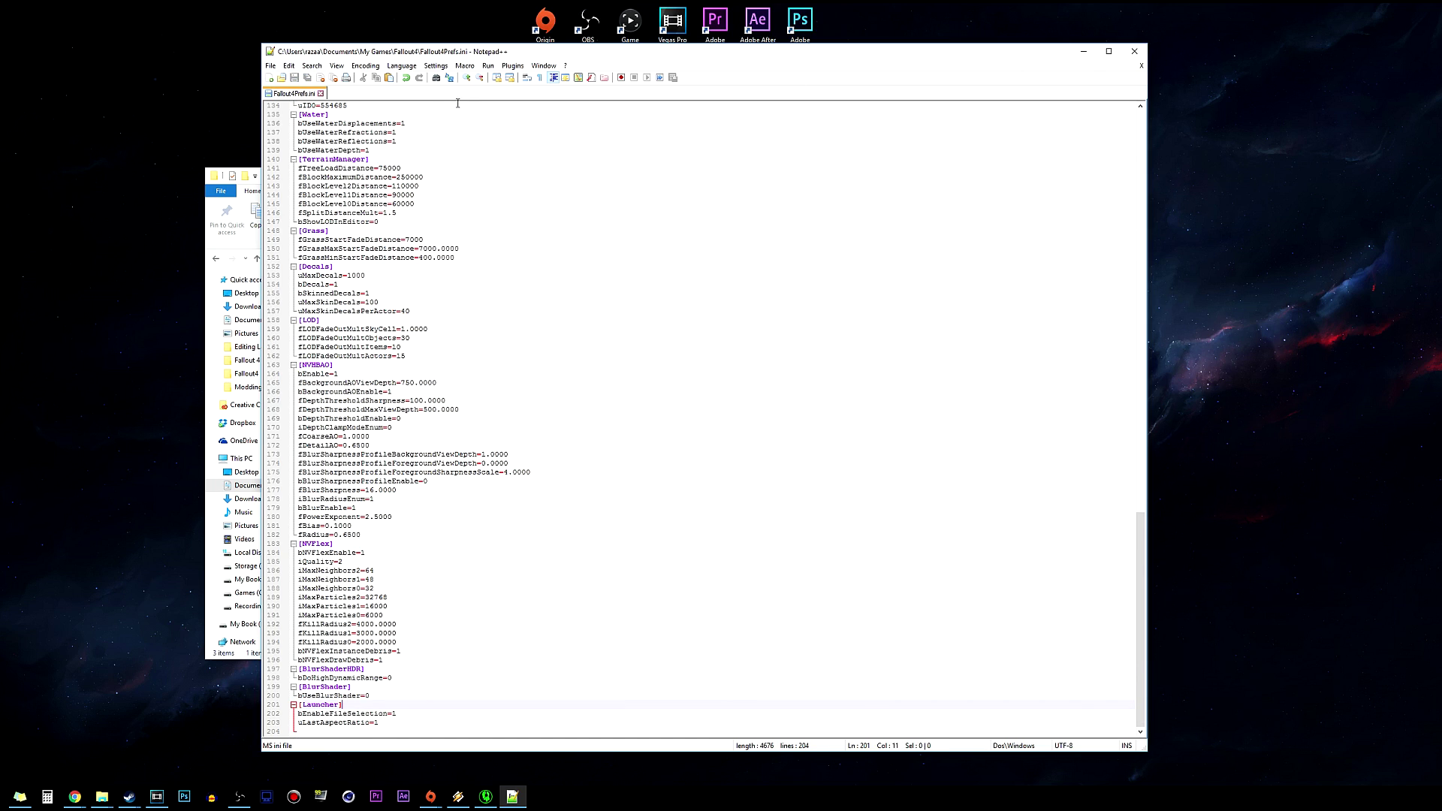
# - Close Fallout4Prefs.ini and create a New Text Document in the Fallout4 folder
pyautogui.click(321, 93)
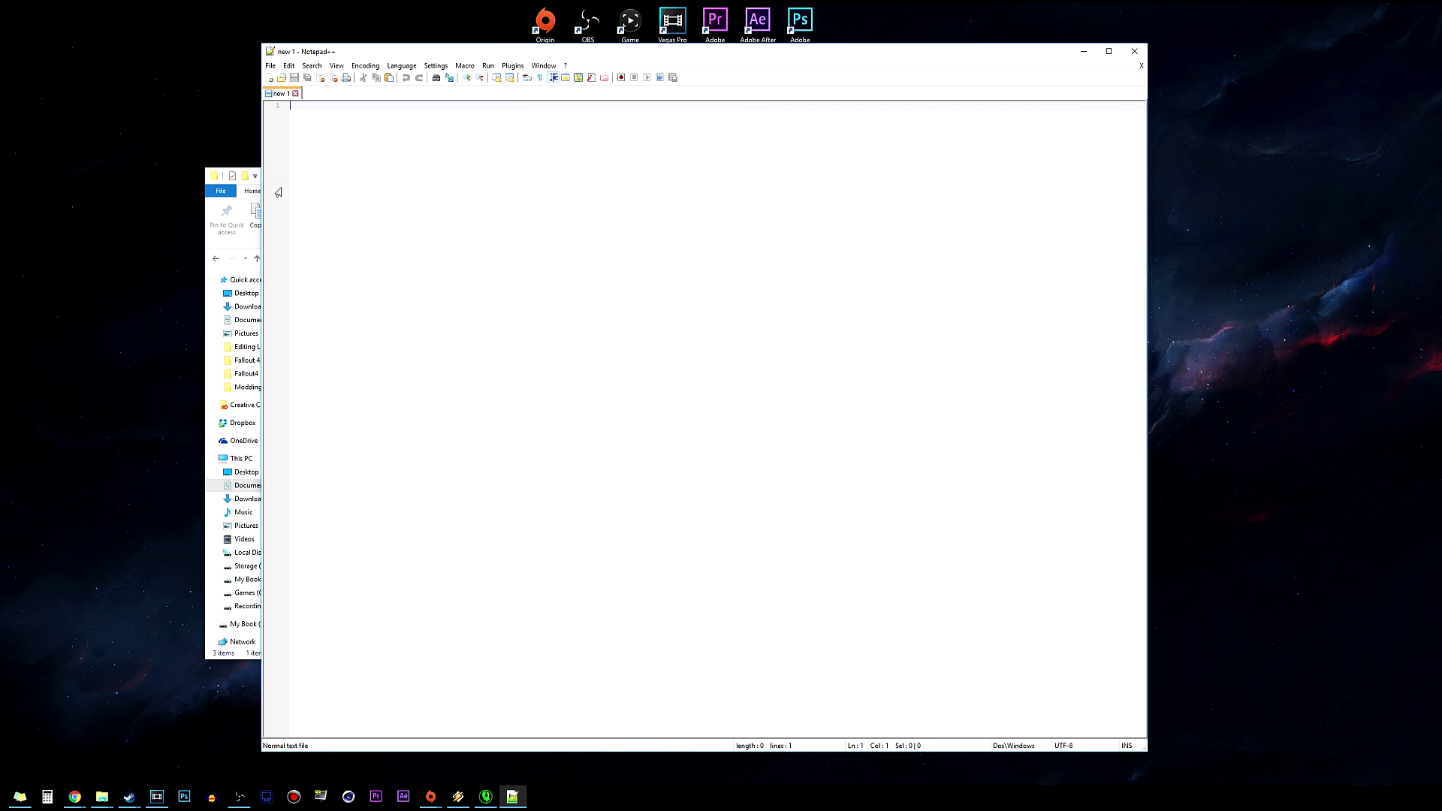
pyautogui.click(234, 212)
pyautogui.click(445, 367)
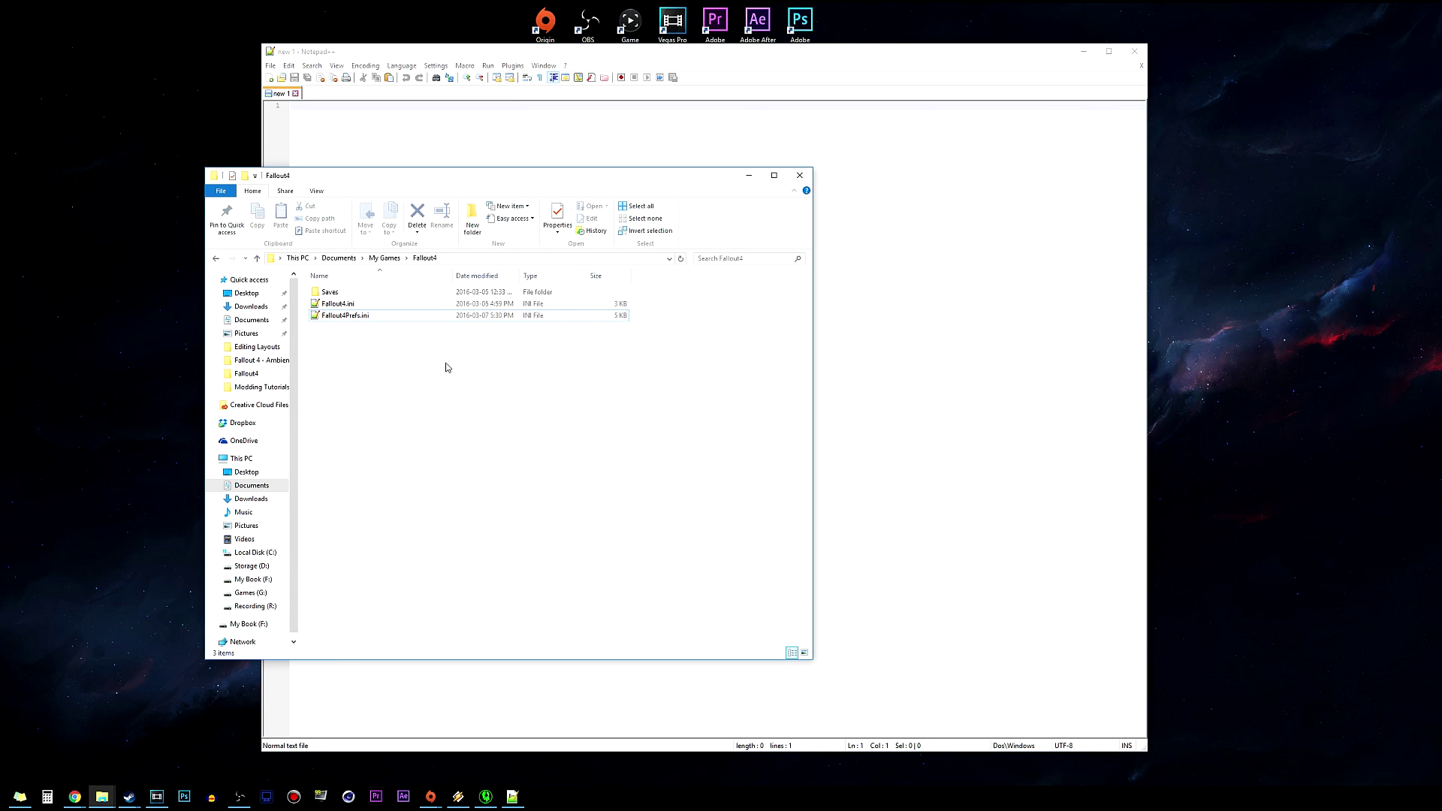
pyautogui.rightClick(445, 367)
pyautogui.moveTo(485, 522)
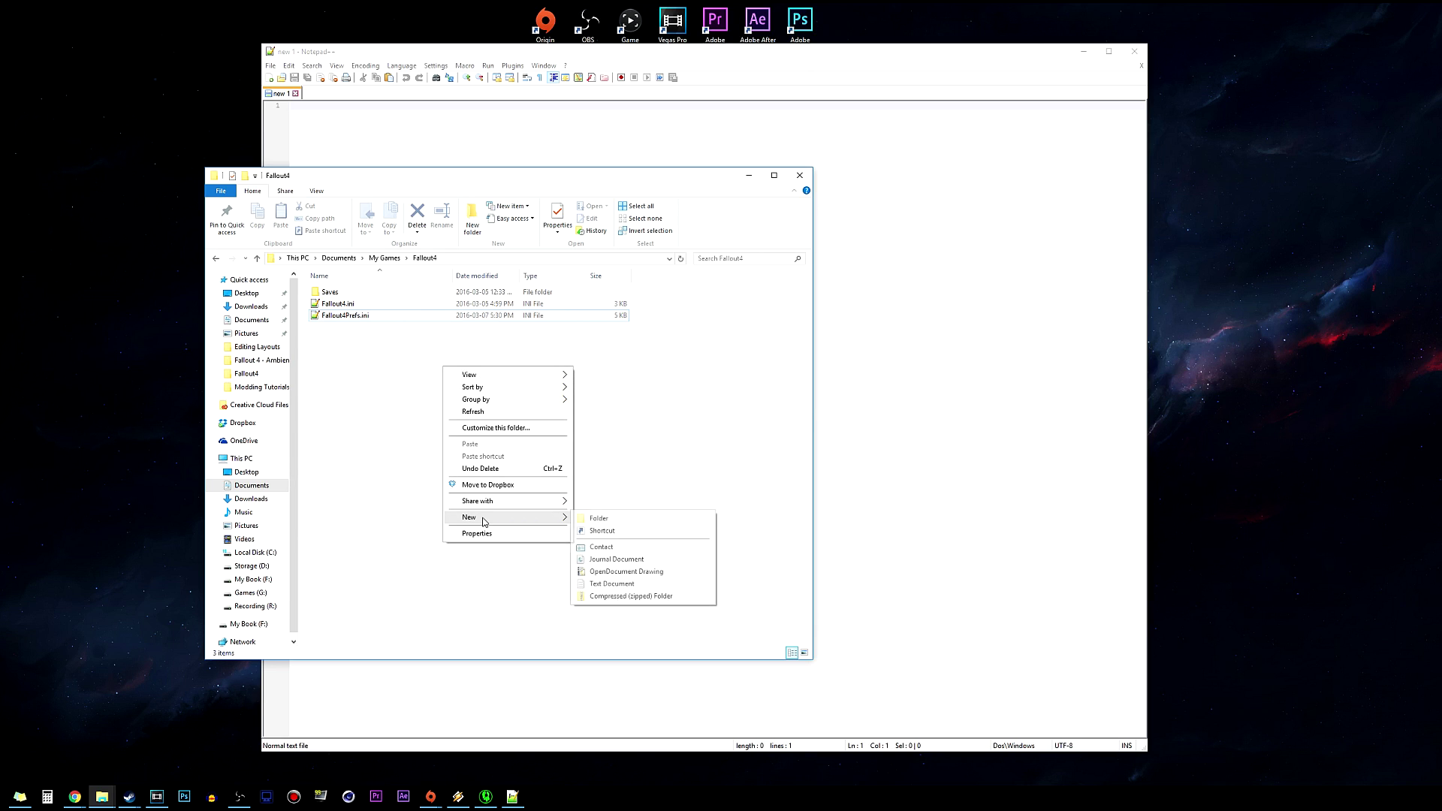
pyautogui.click(606, 585)
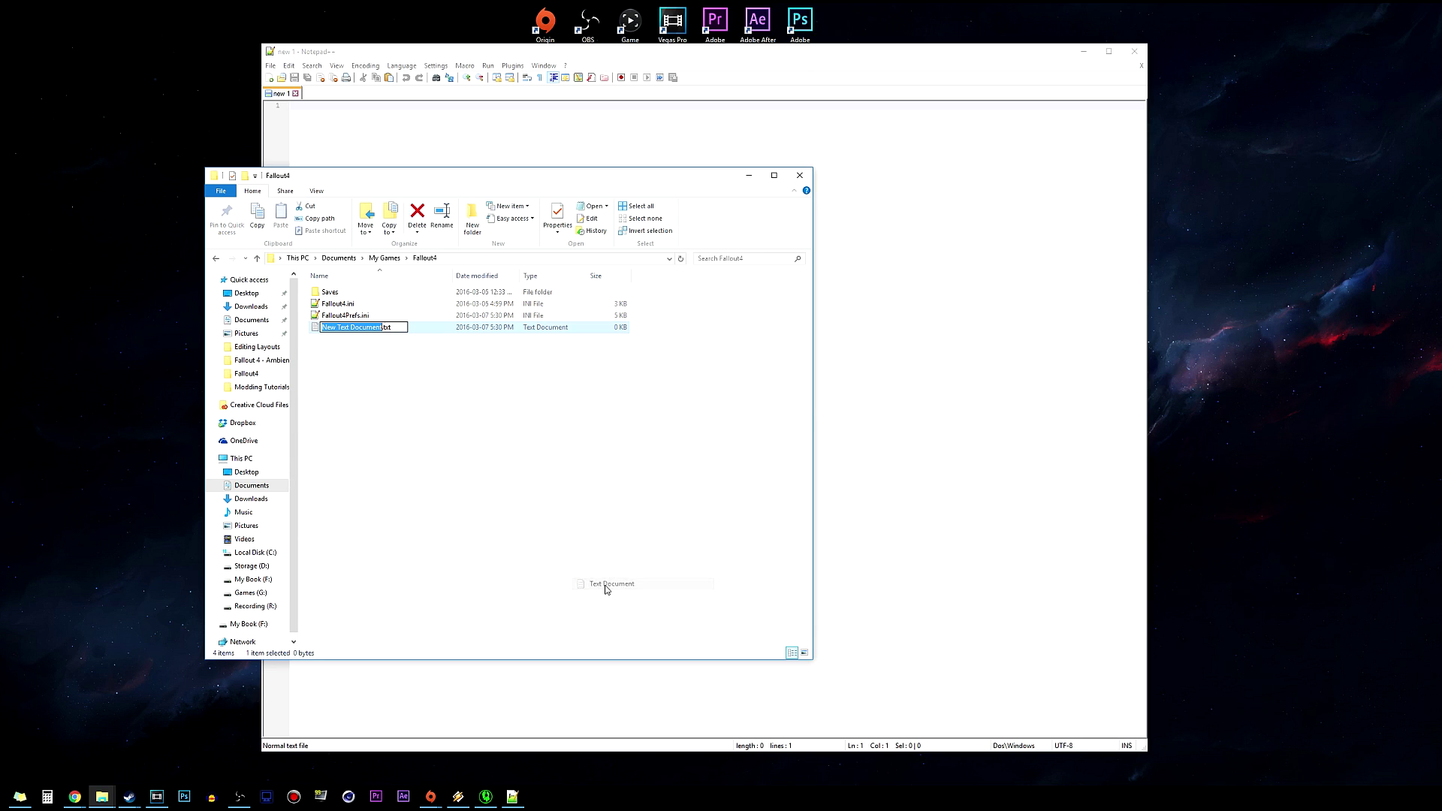
# - Change the new document's extension from .txt to .ini, accepting the rename warning
pyautogui.click(397, 328)
pyautogui.press('BackSpace')
pyautogui.press('BackSpace')
pyautogui.press('BackSpace')
pyautogui.write('ini')
pyautogui.press('Return')
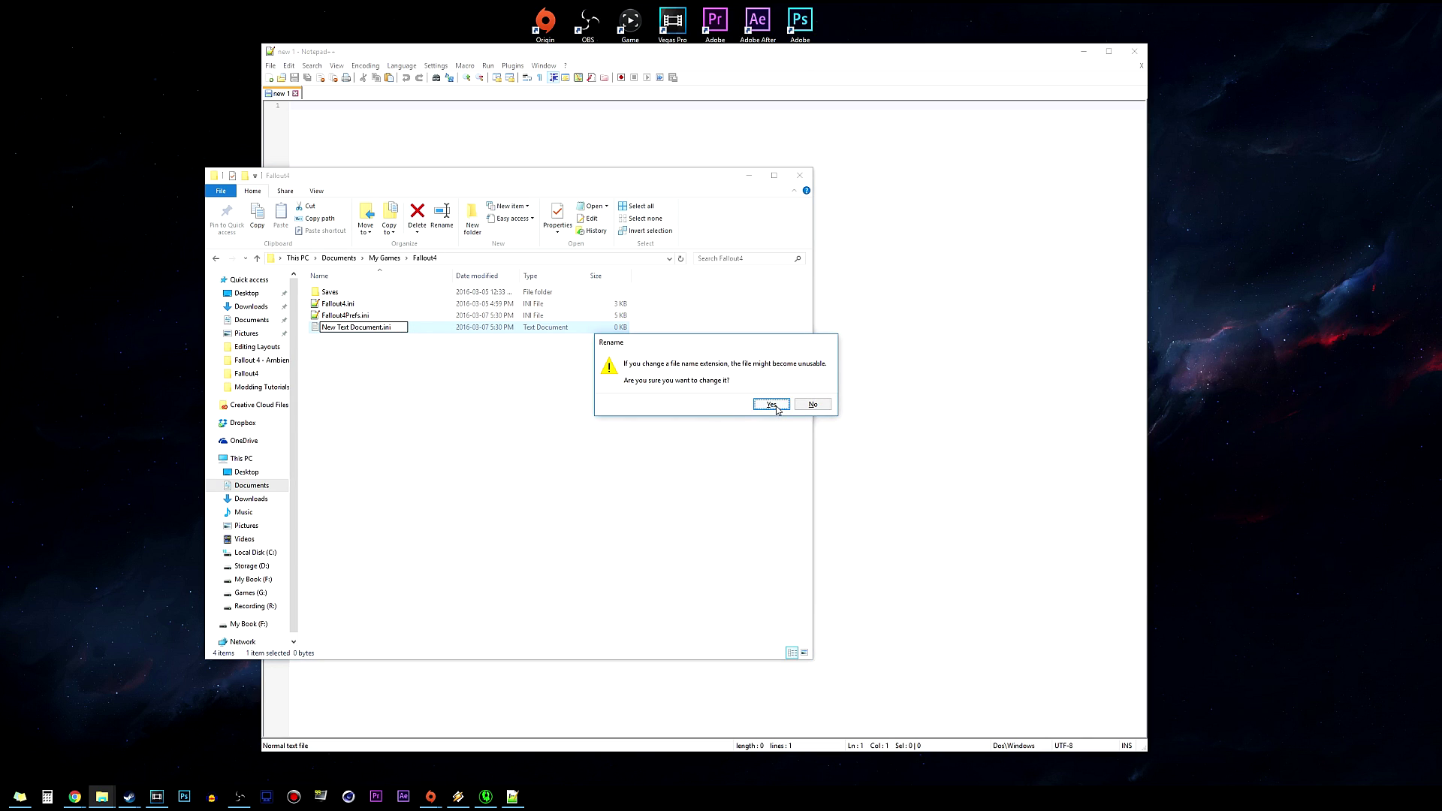
pyautogui.click(772, 404)
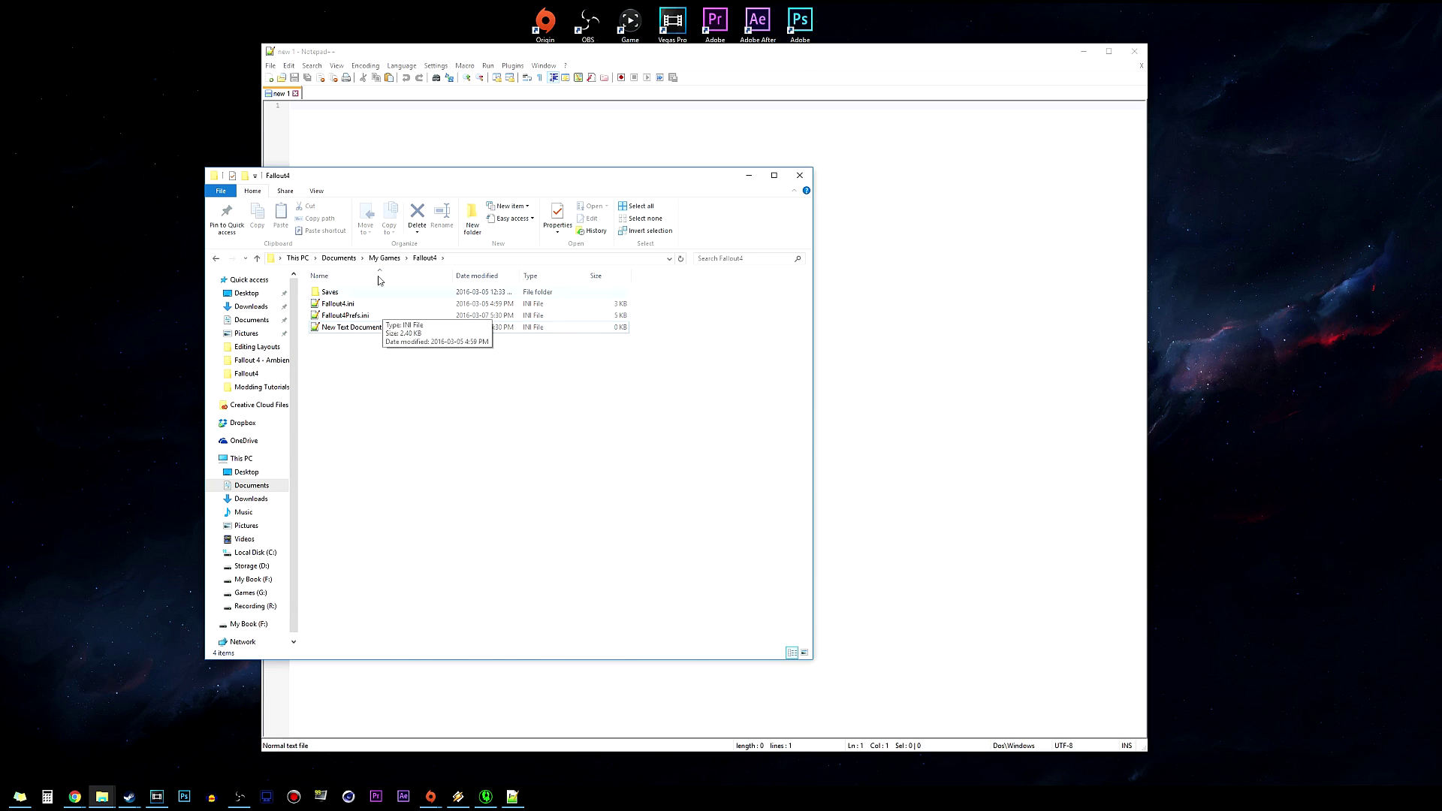
# - Rename New Text Document.ini to Fallout4Custom.ini and drag it into Notepad++
pyautogui.click(318, 192)
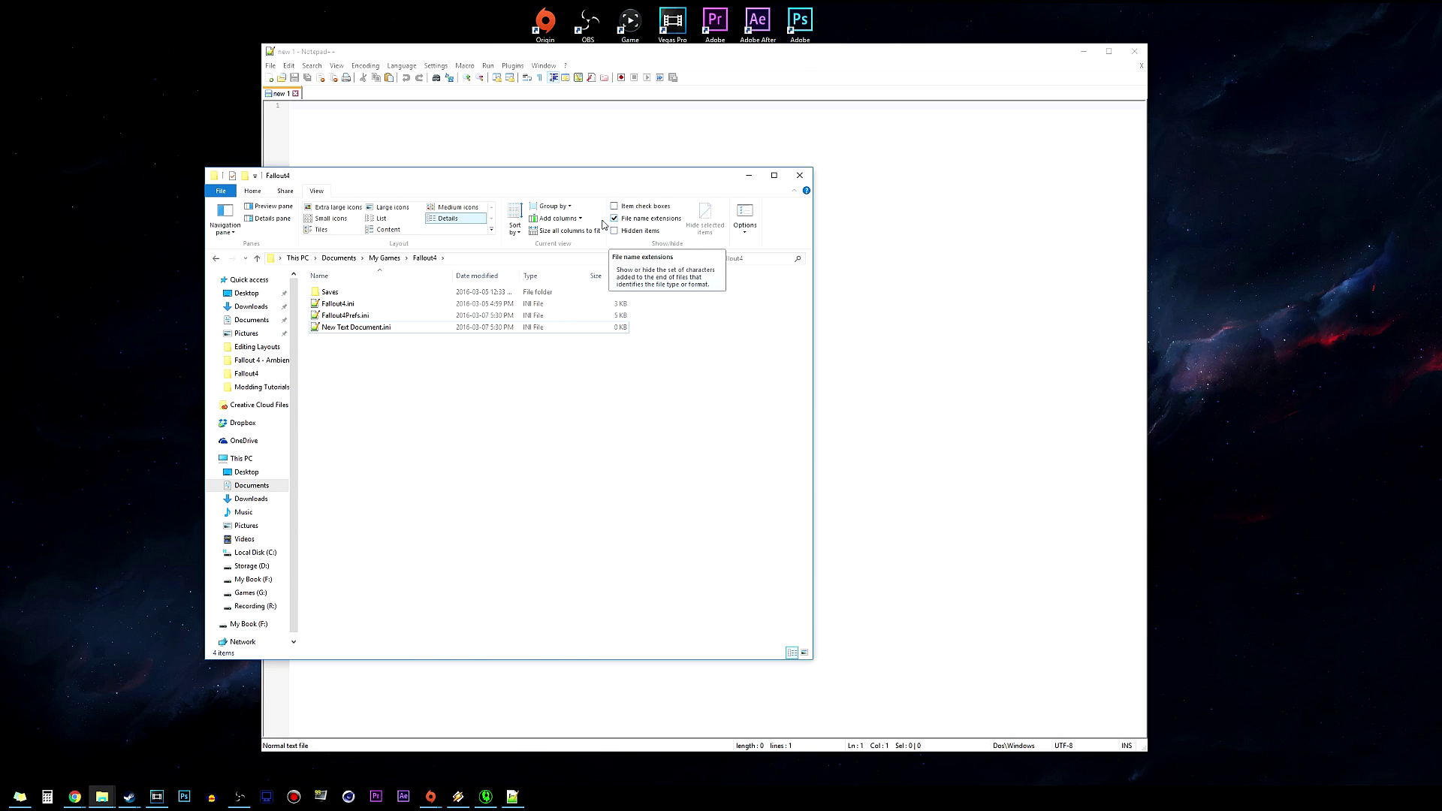
pyautogui.click(257, 191)
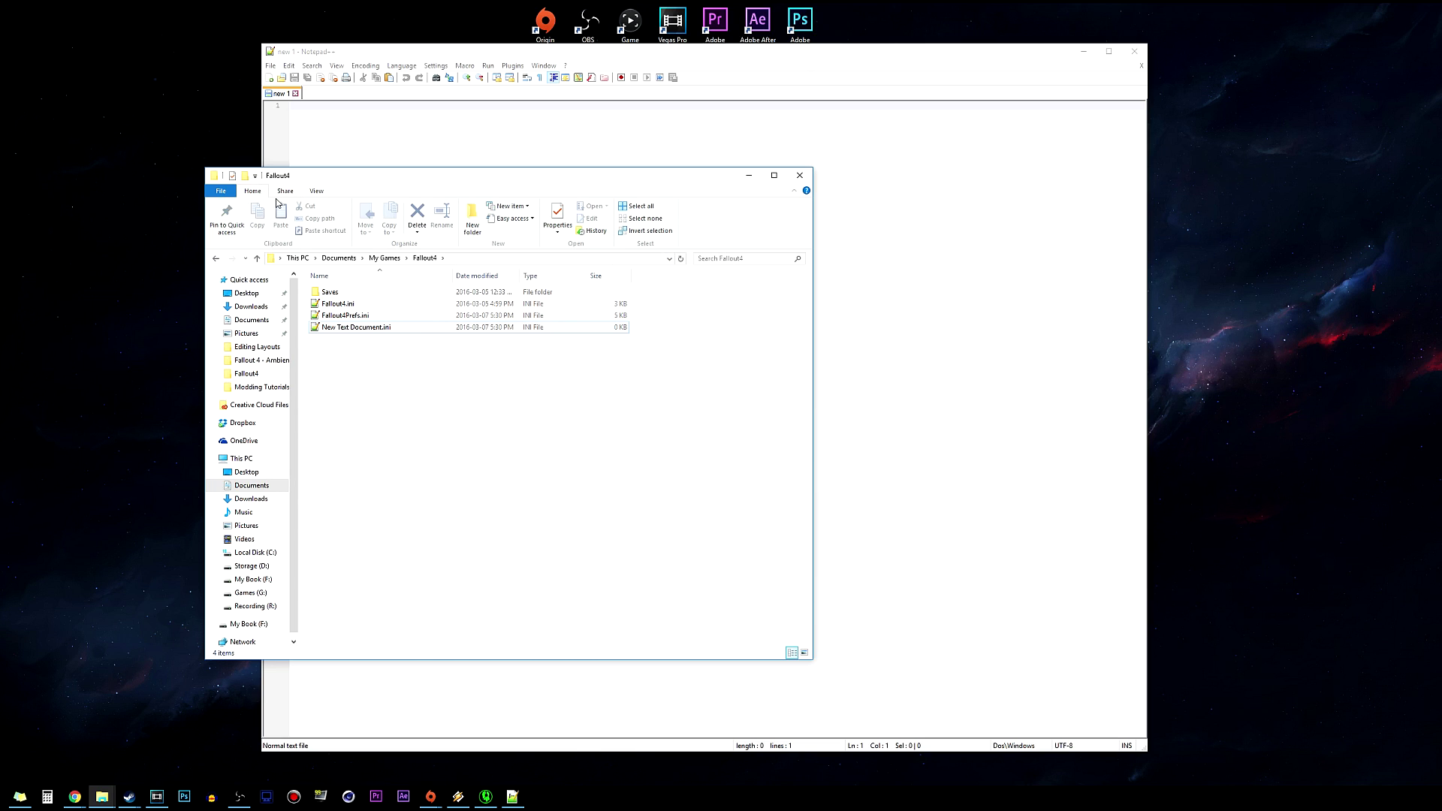
pyautogui.rightClick(377, 329)
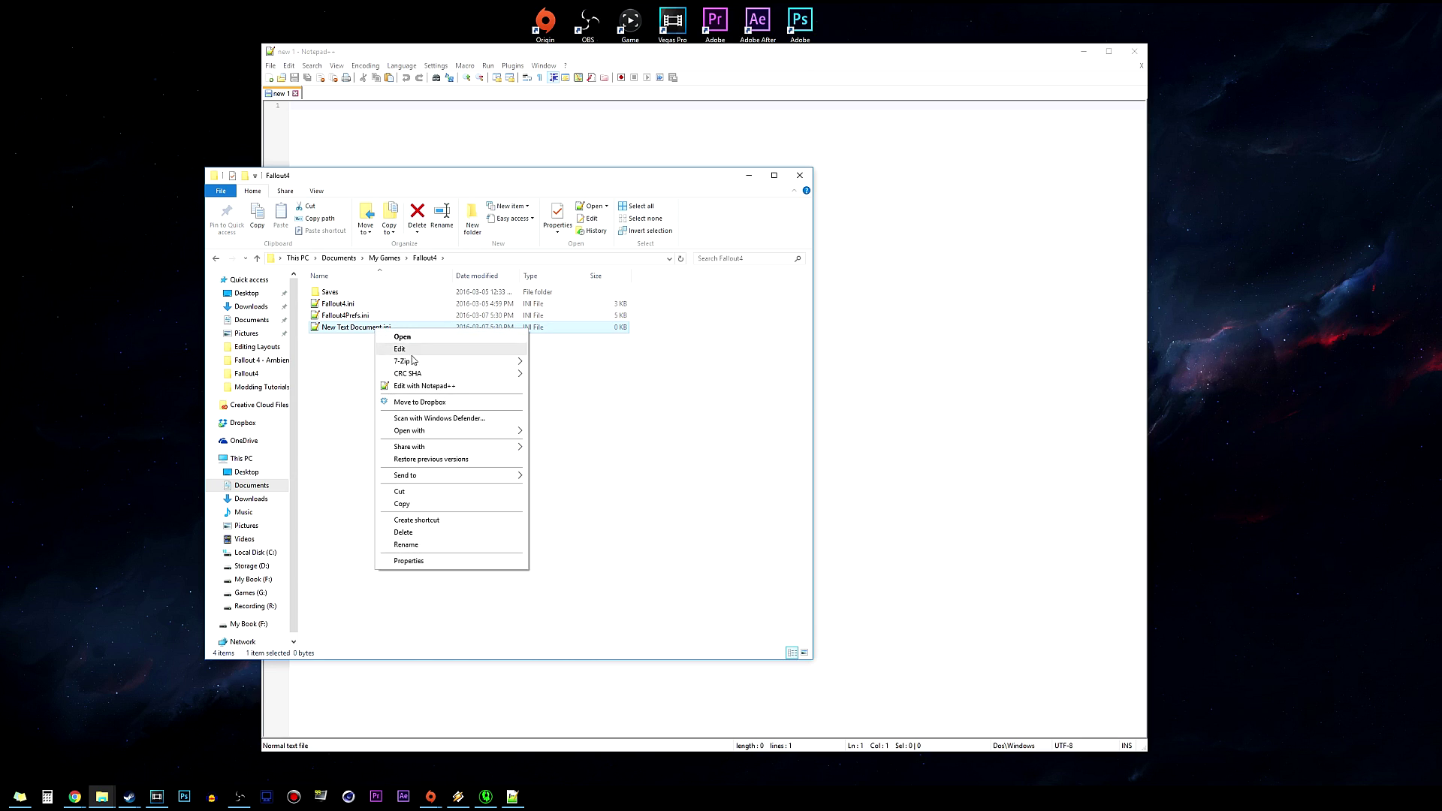
pyautogui.click(408, 545)
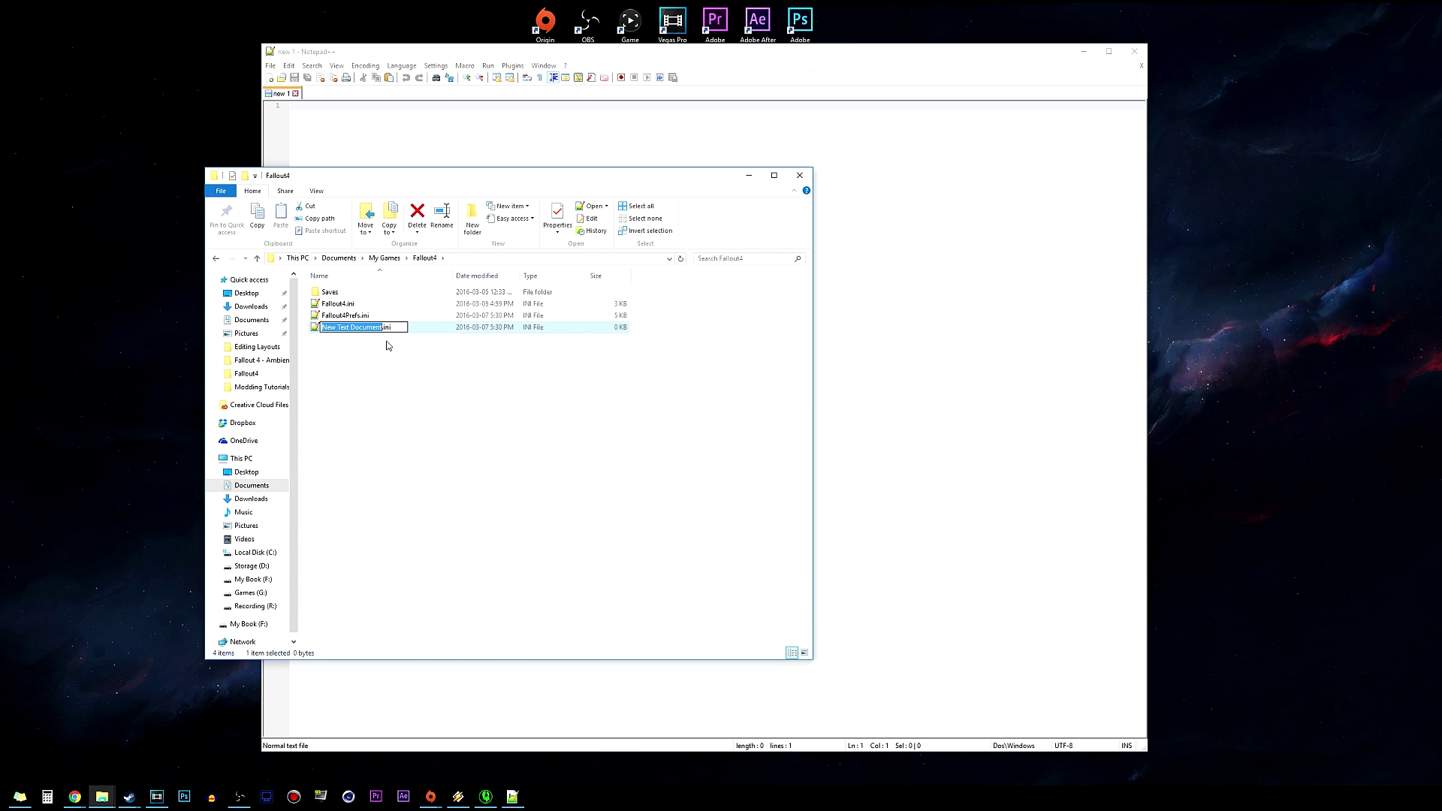
pyautogui.write('Fallout4C')
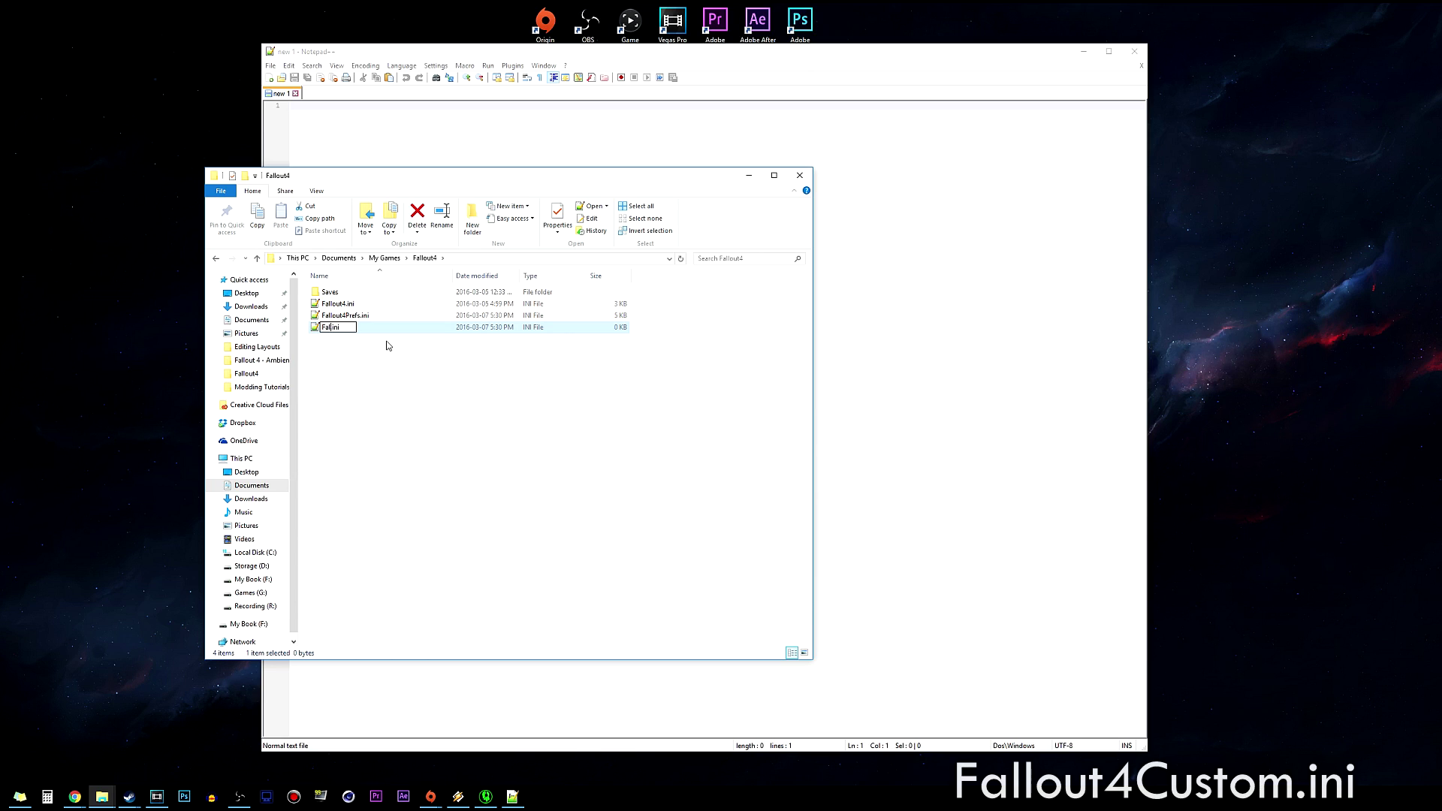
pyautogui.write('ustom')
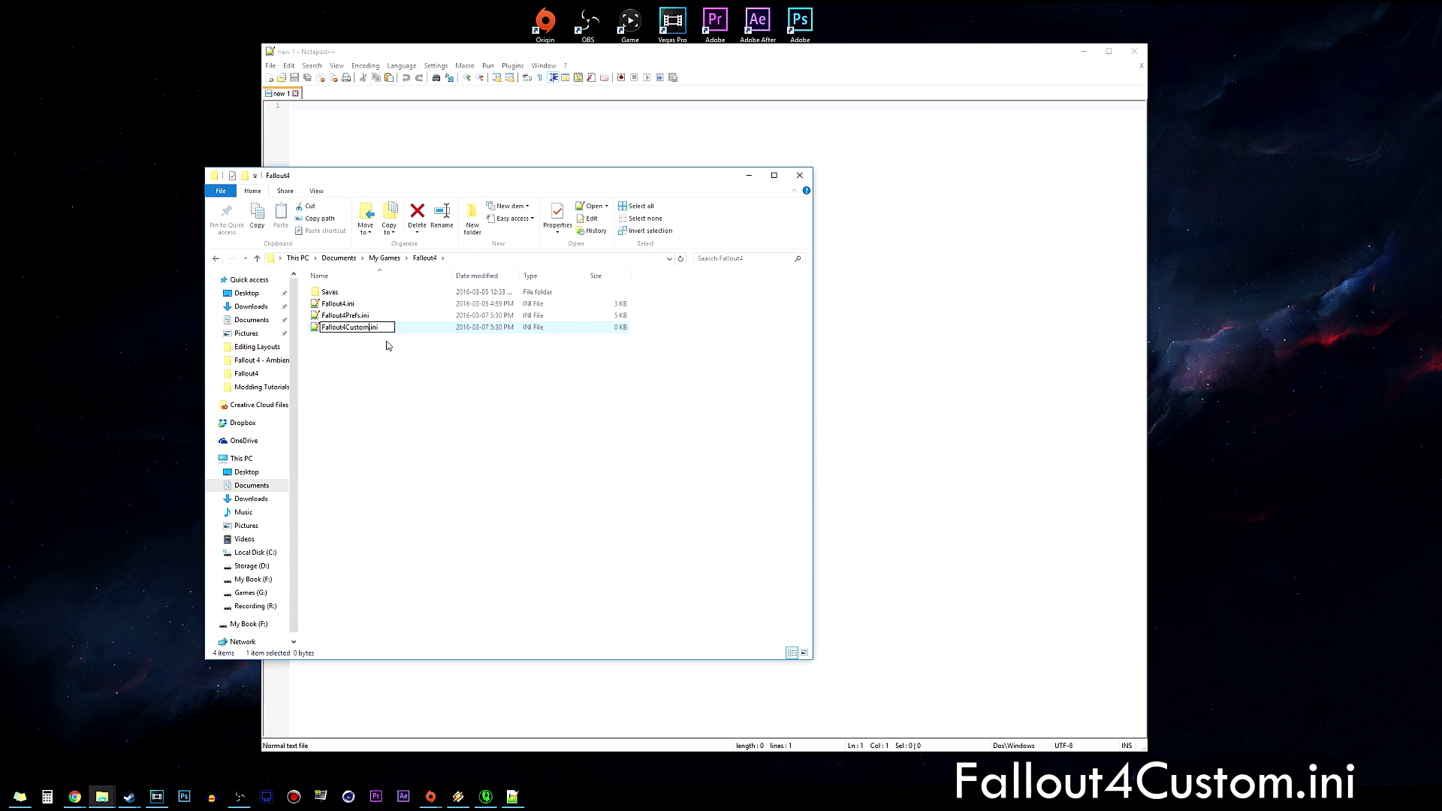
pyautogui.press('Return')
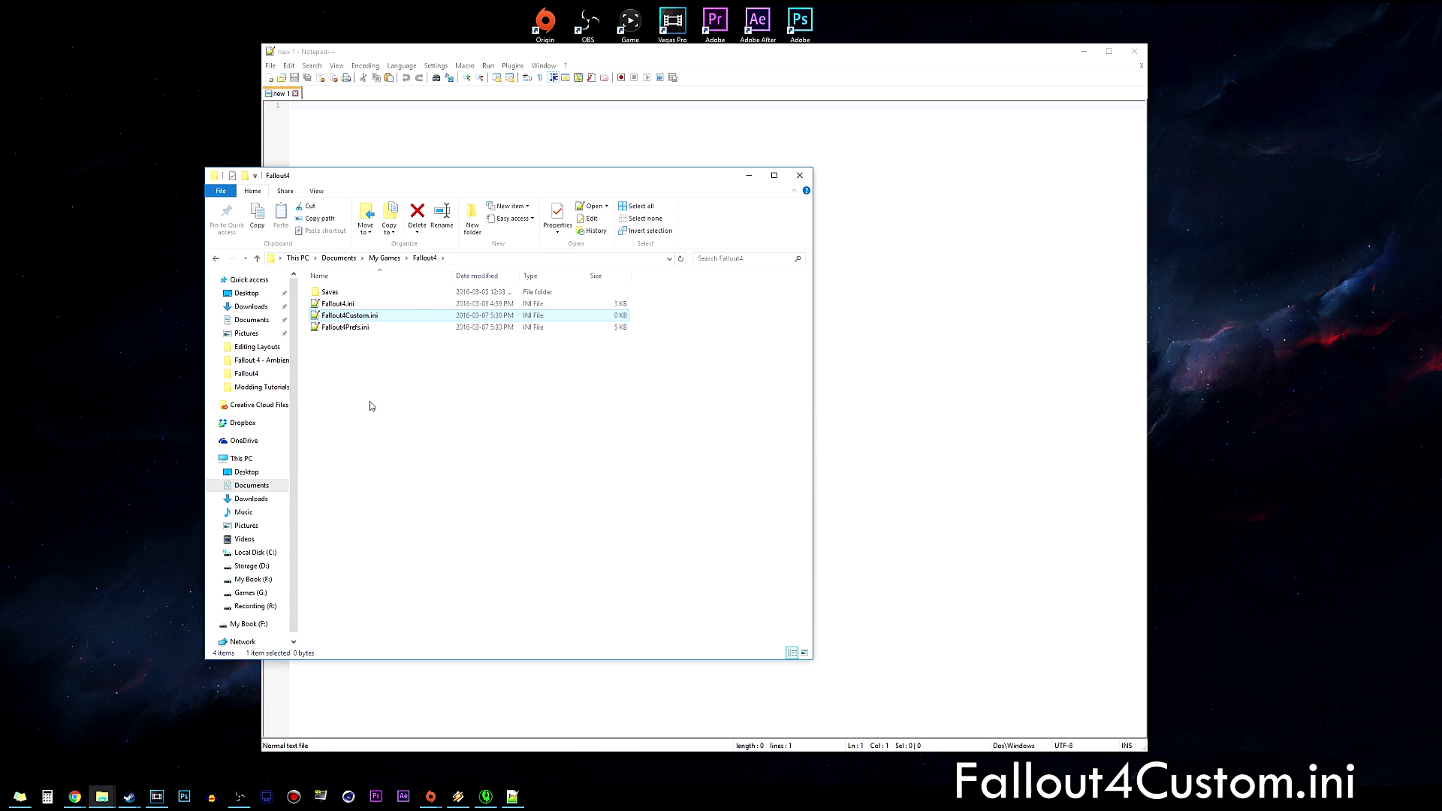
pyautogui.moveTo(370, 318); pyautogui.dragTo(502, 98)
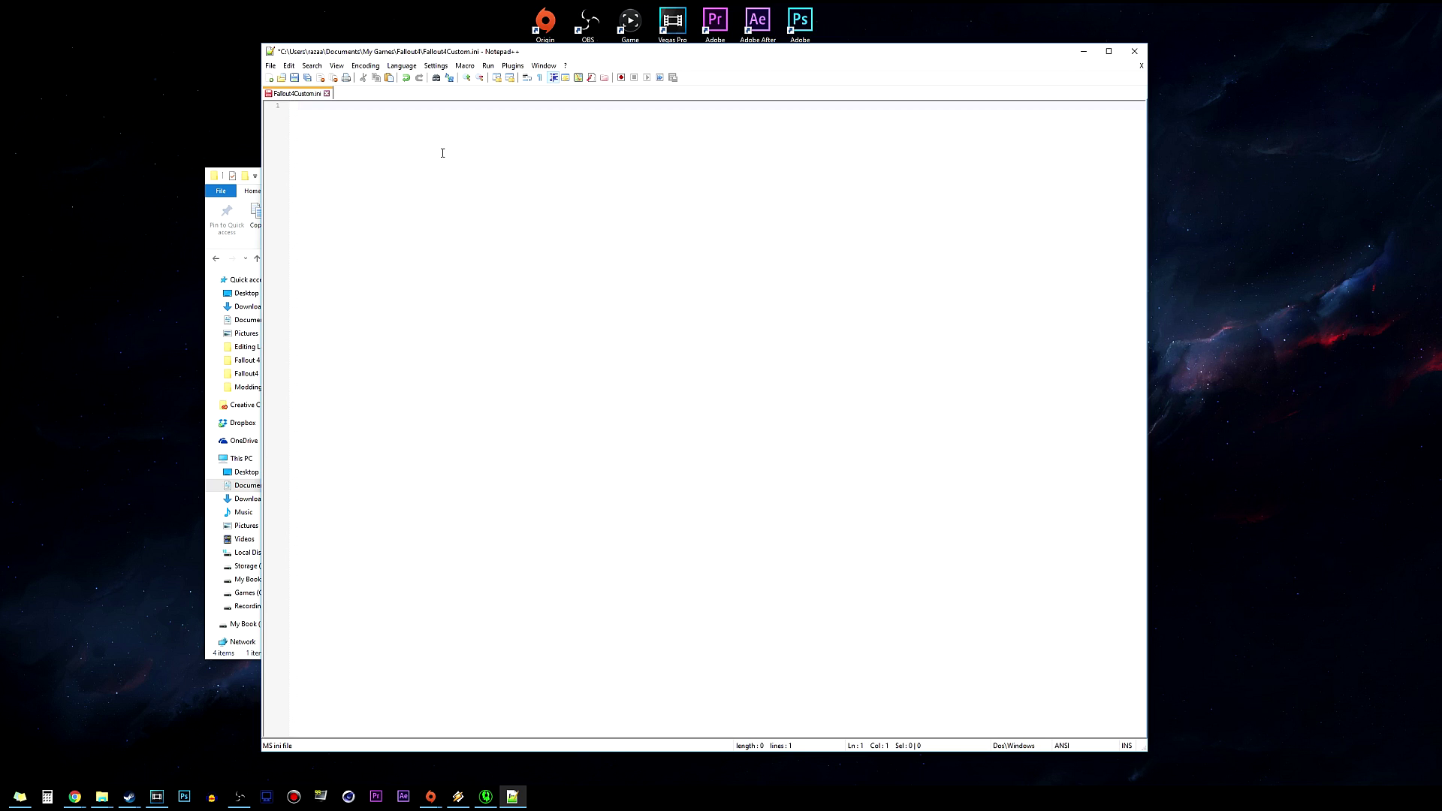
# - Paste the [Archive], bInvalidateOlderFiles=1 and sResourceDataDirsFinal= lines, save, and close Notepad++
pyautogui.write('[Archive] bInvalidateOlderFiles=1 sResourceDataDirsFinal=')
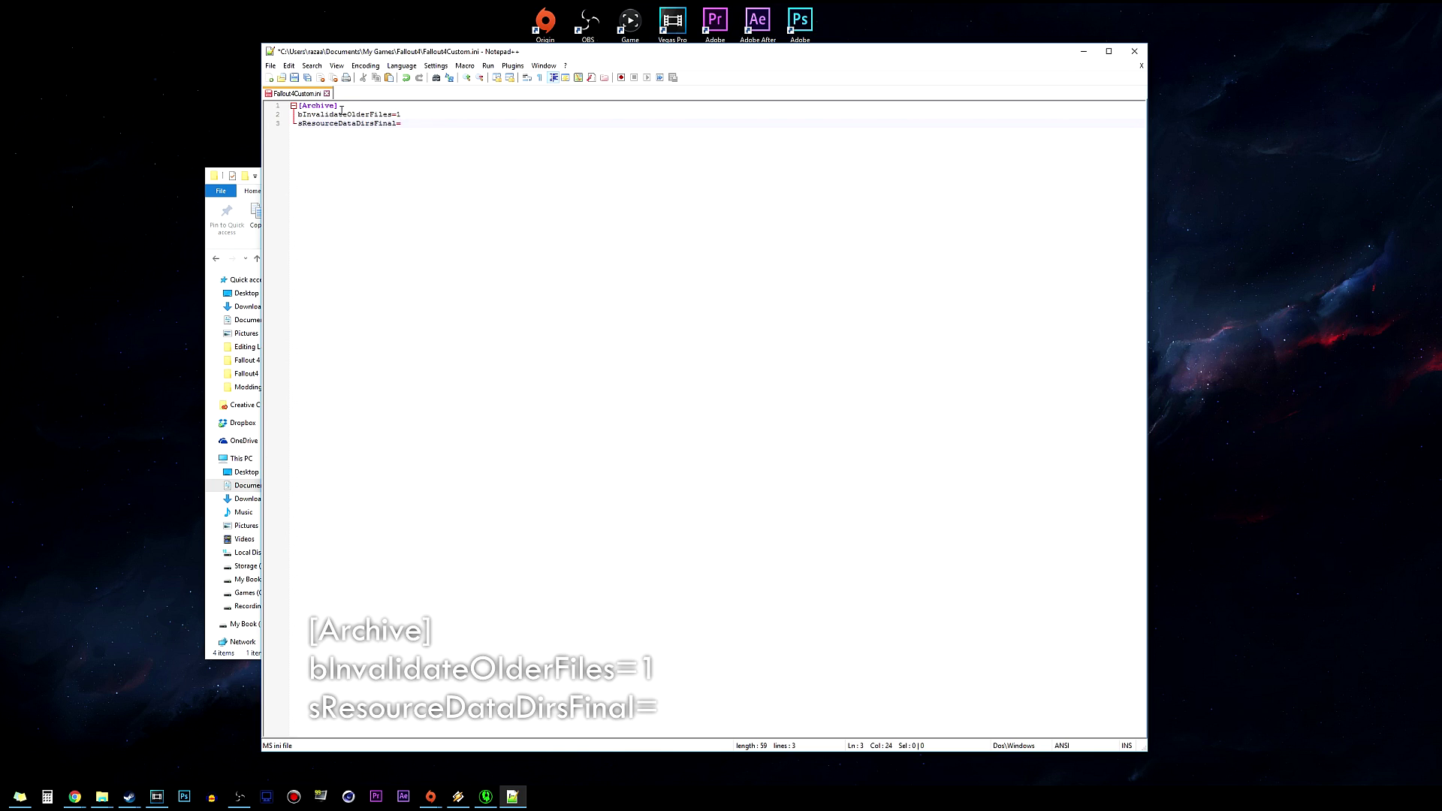
pyautogui.click(295, 78)
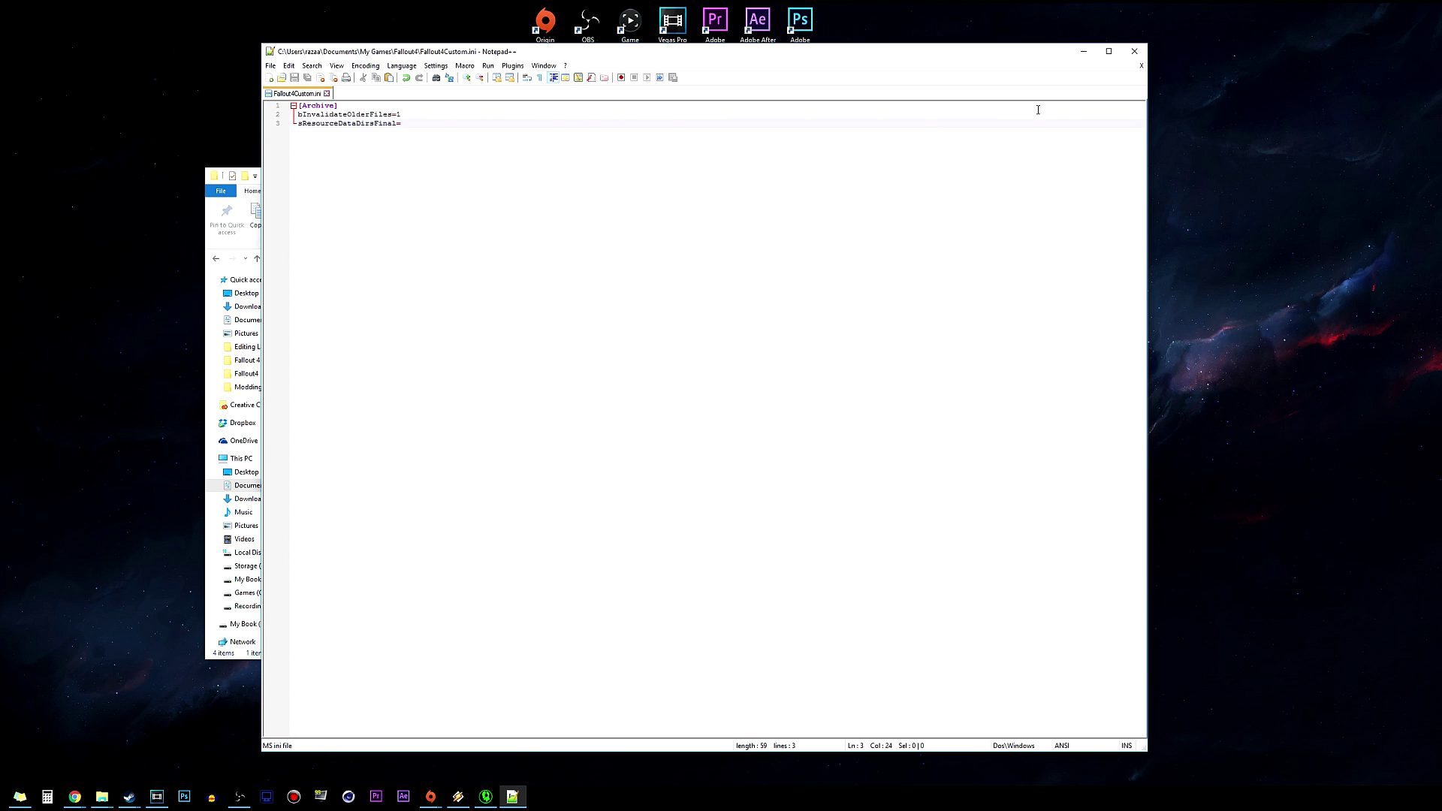
pyautogui.click(1136, 51)
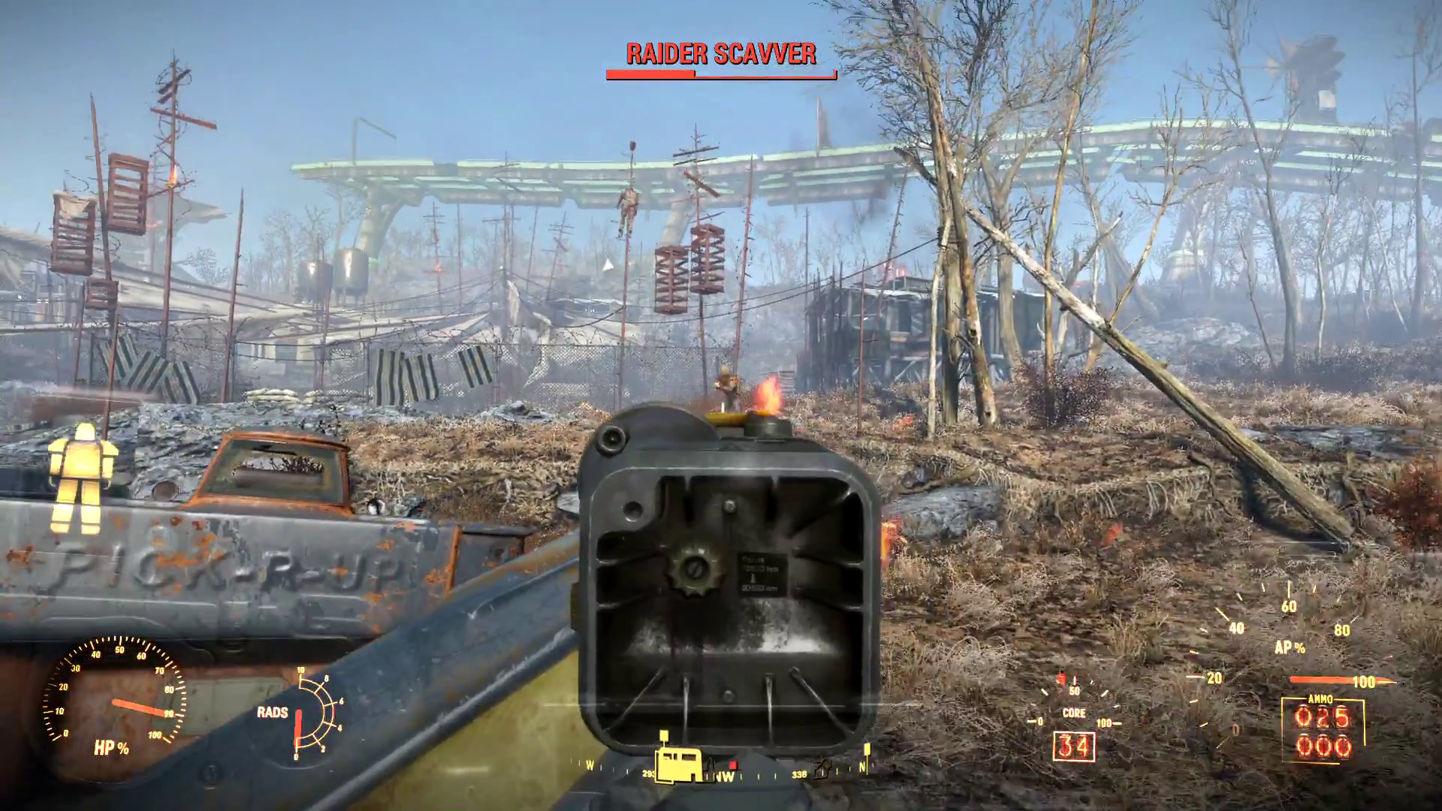
# - Shoot the Raider Scavver dead and loot its .45 rounds
pyautogui.click(721, 405)
pyautogui.click(721, 406)
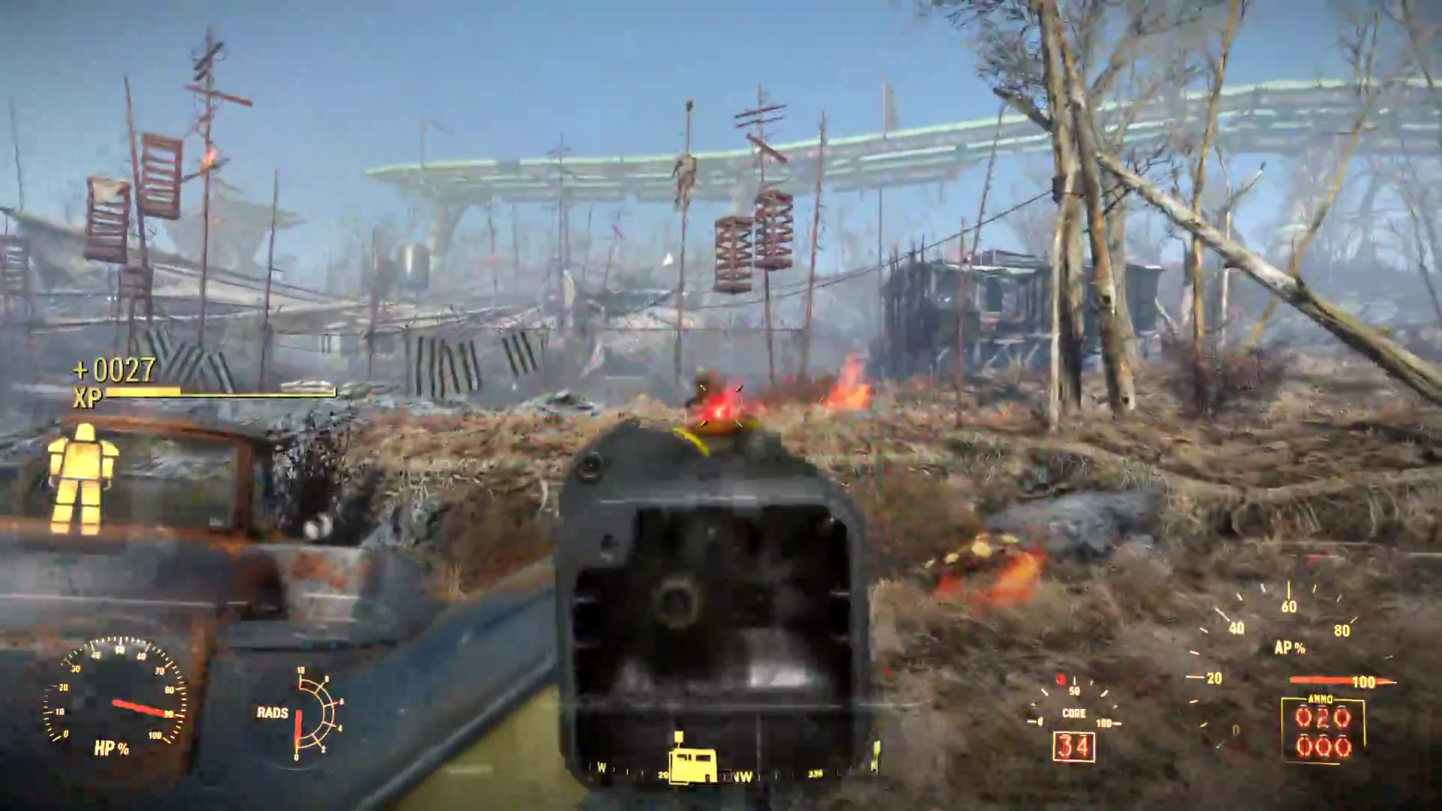
pyautogui.click(721, 406)
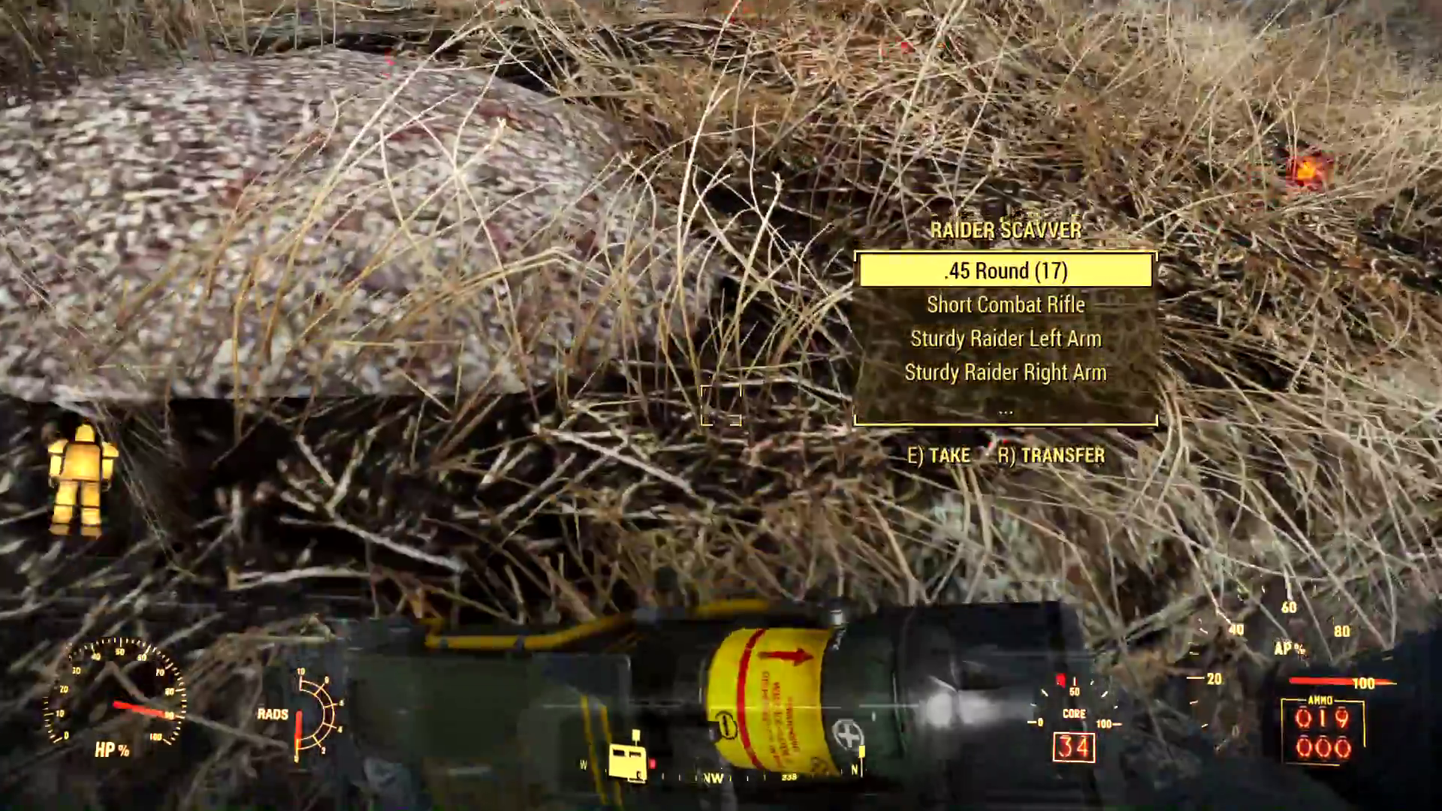
pyautogui.press('e')
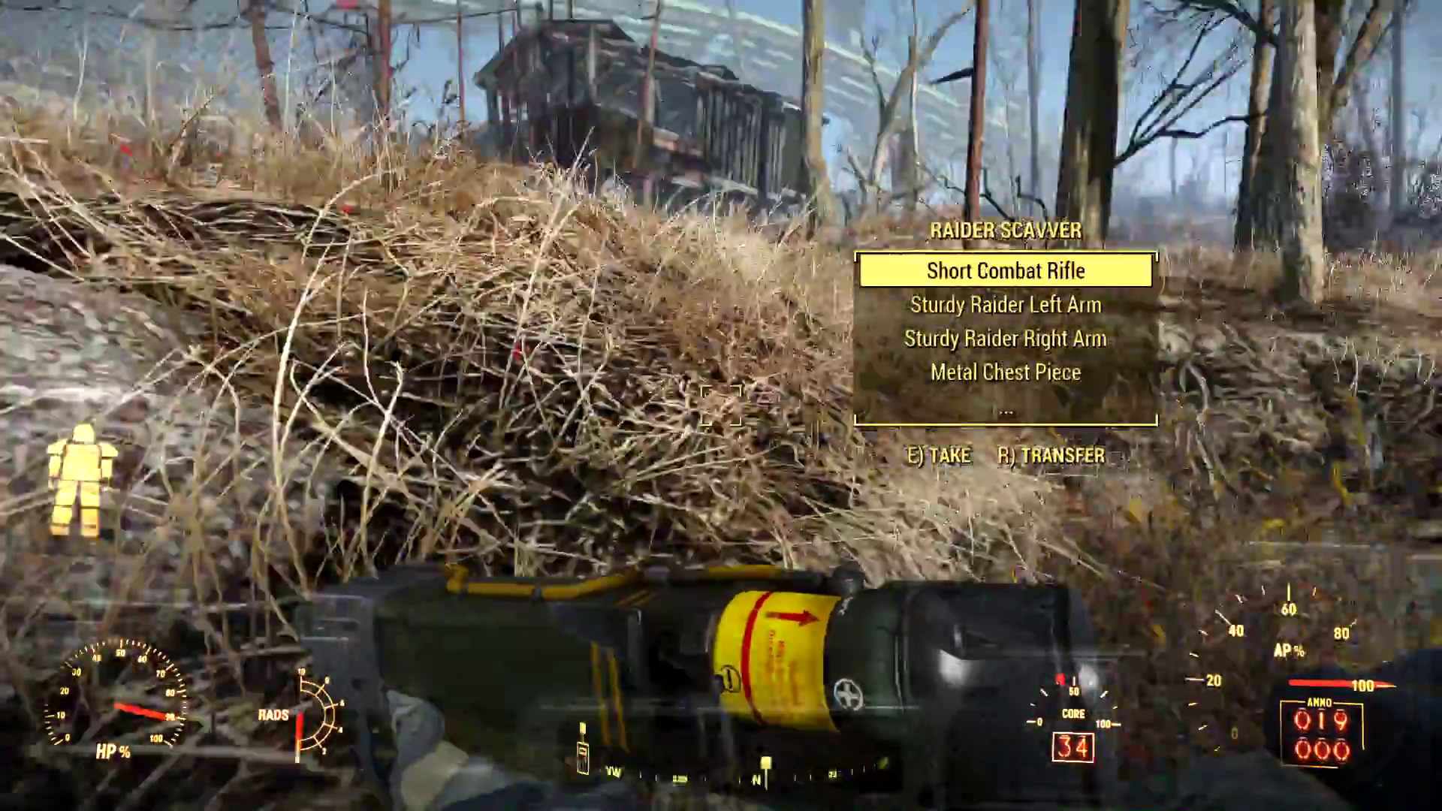
# - Walk forward past the shack toward the burning fence
pyautogui.press('w')
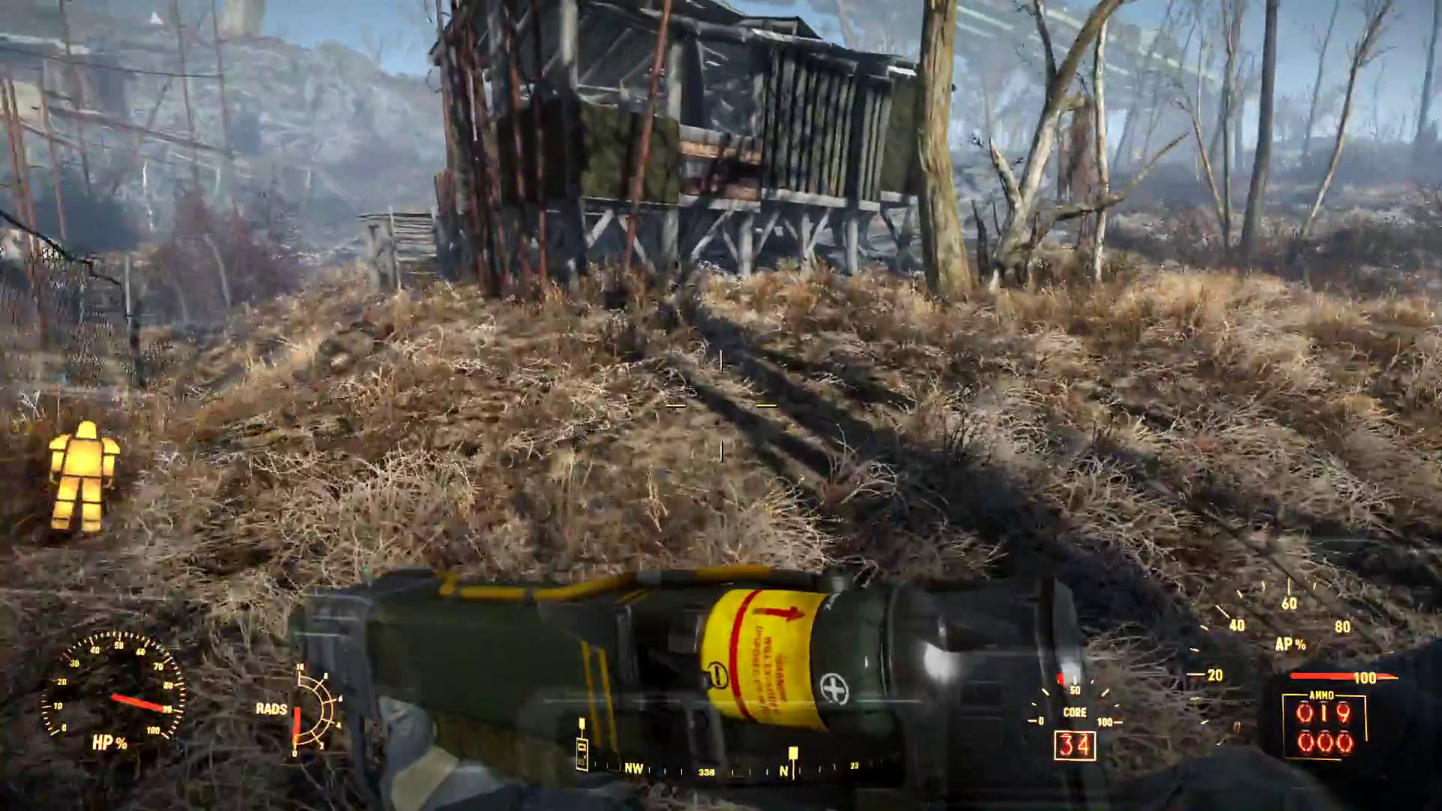
pyautogui.press('w')
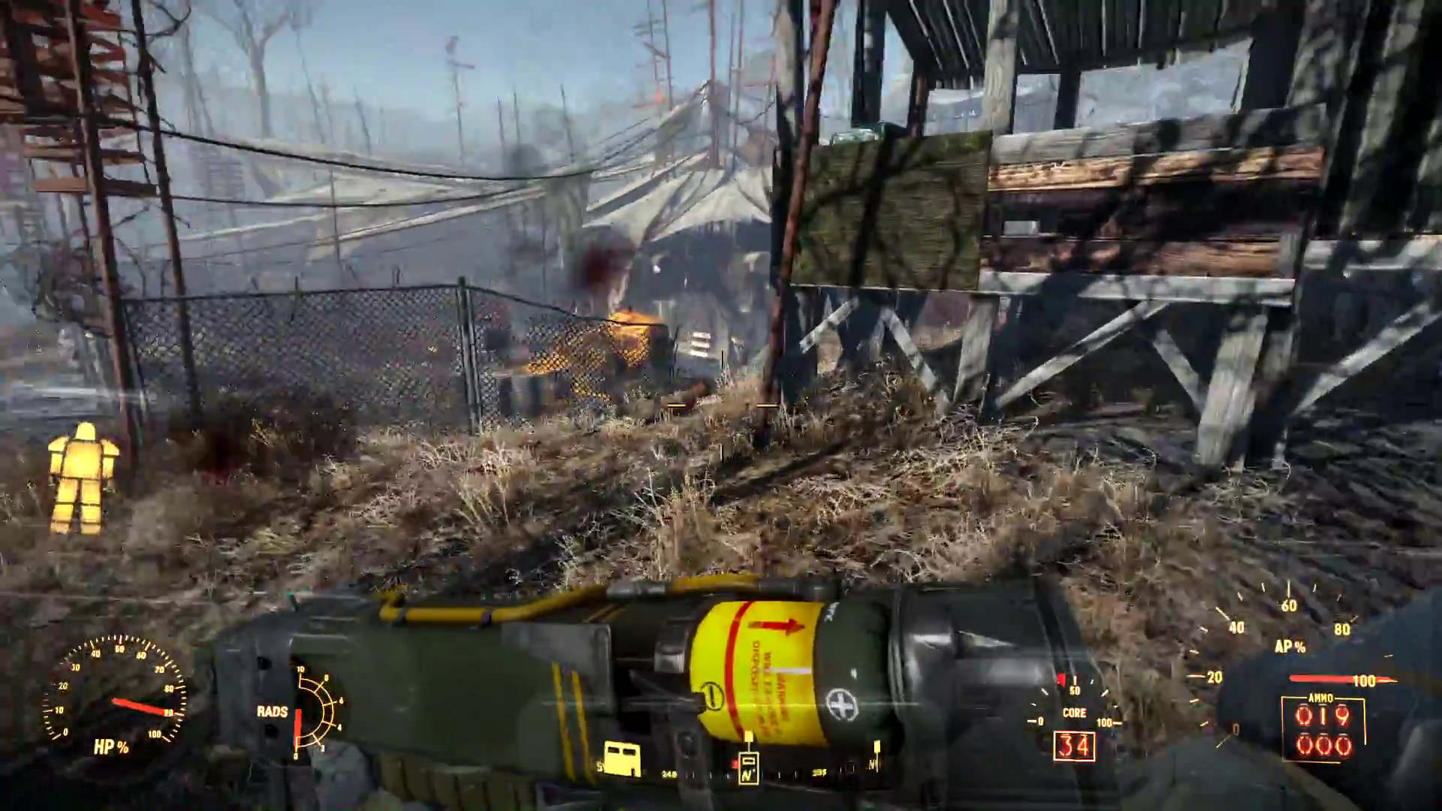
pyautogui.press('w')
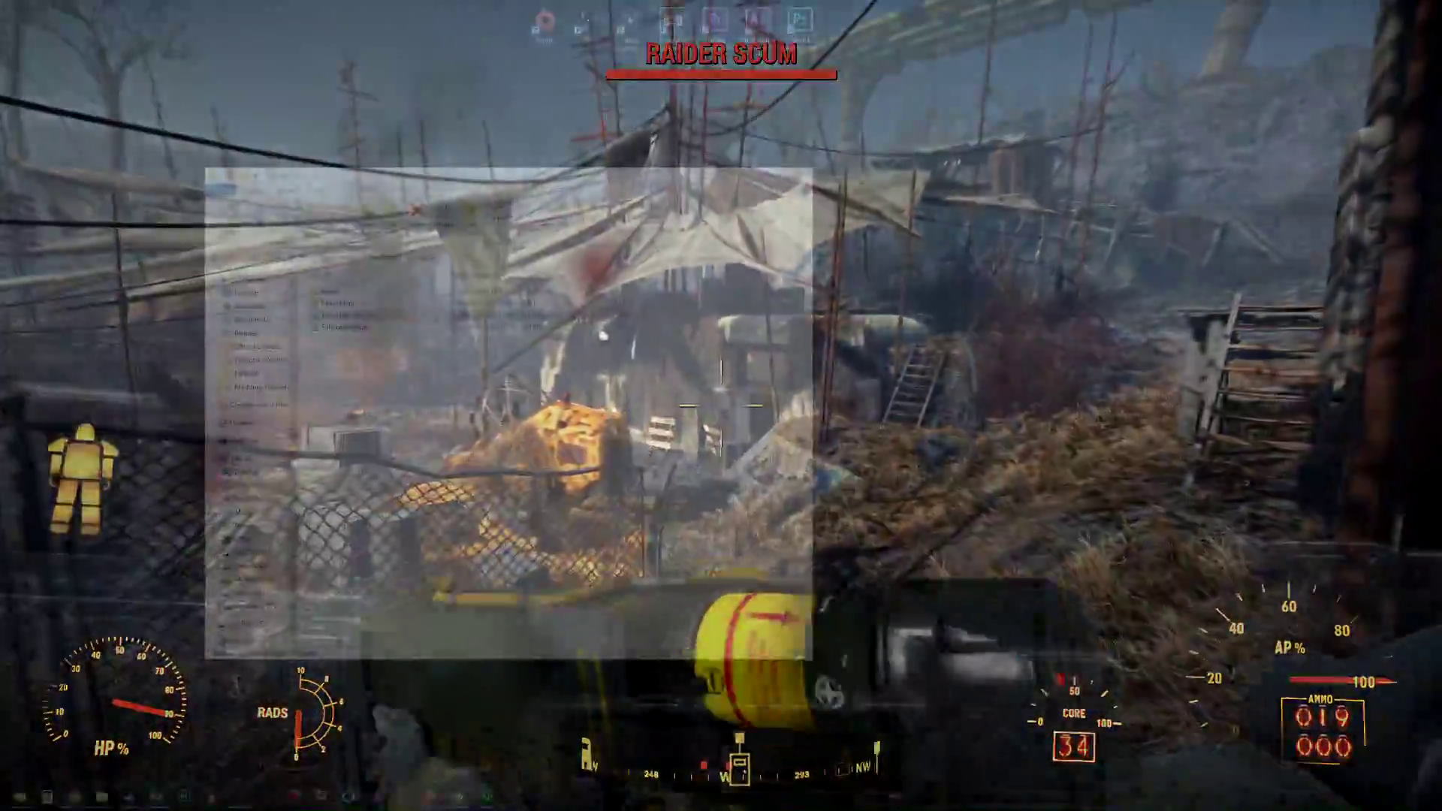